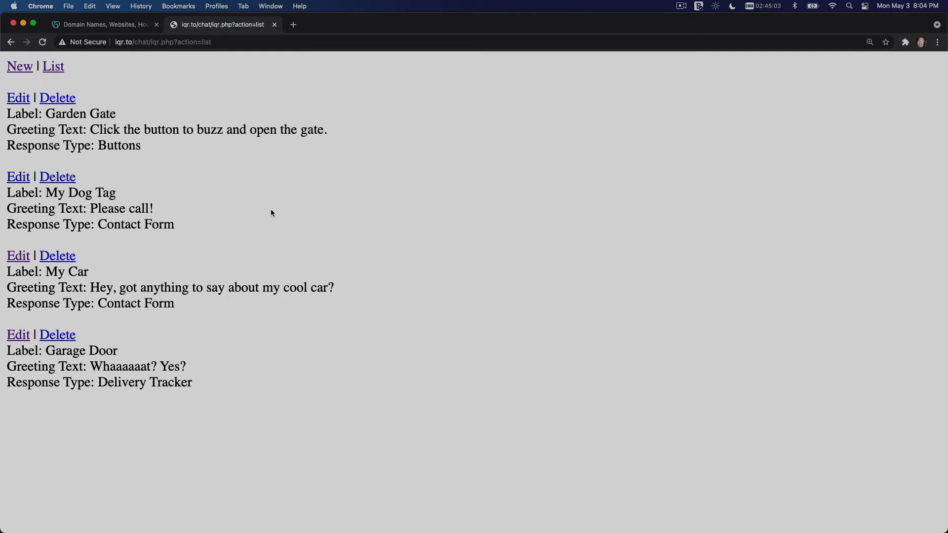
Step: Reload the iqr.to chat list page over https and check the site's connection security details
left_click(124, 42)
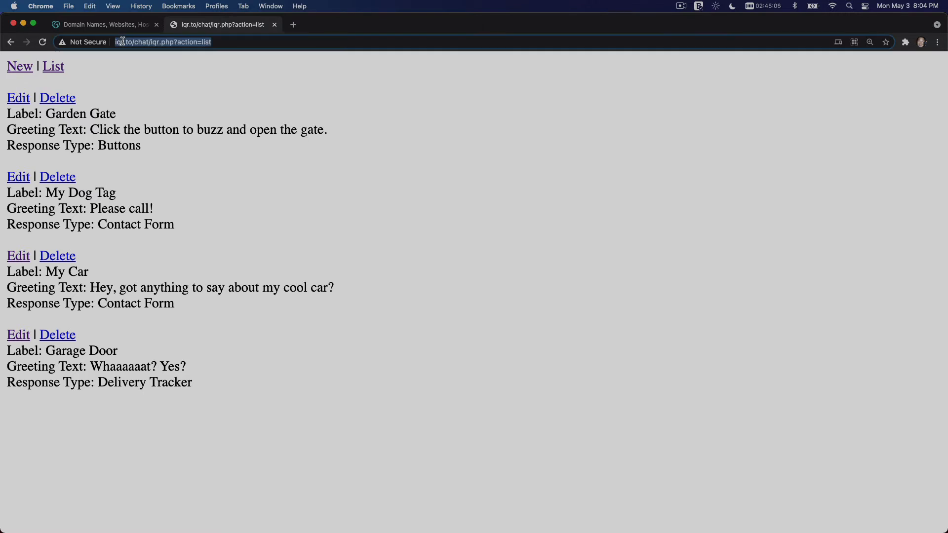
left_click(116, 43)
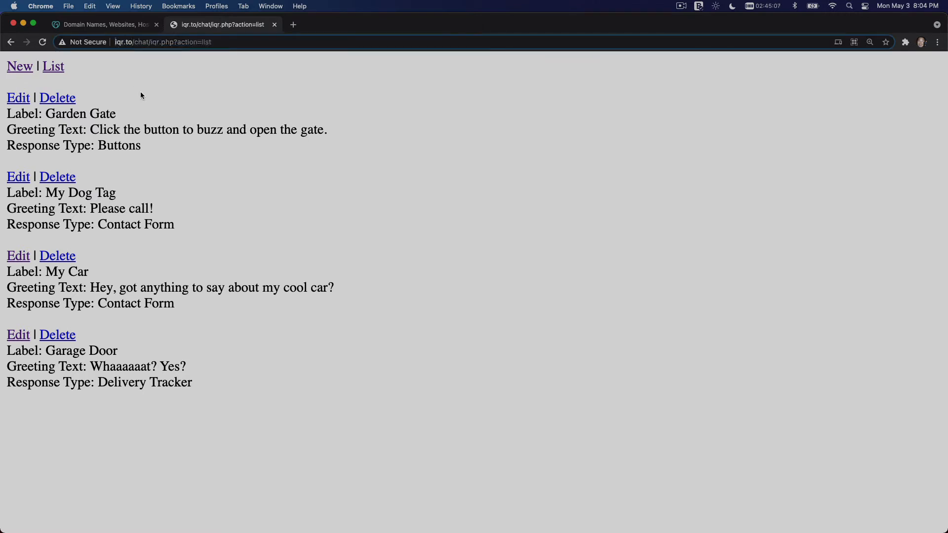
type("htt")
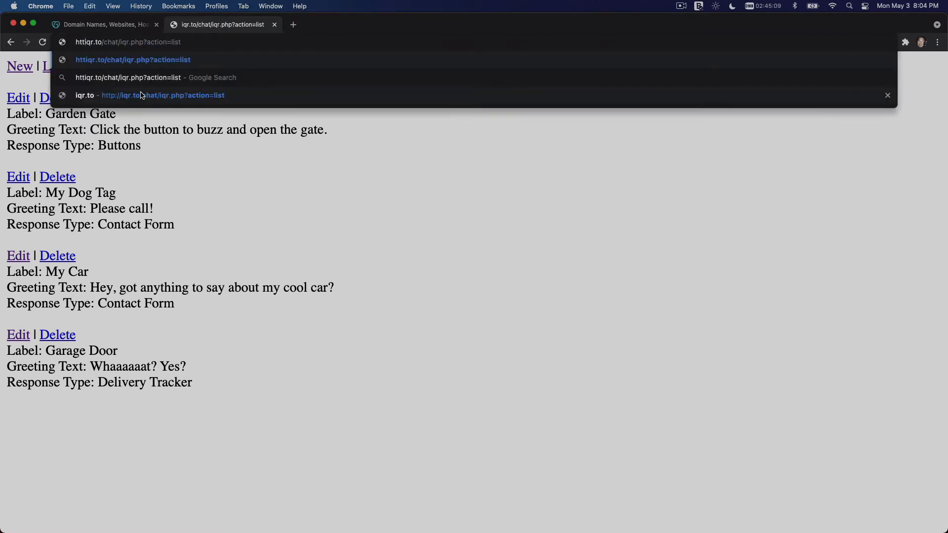
type("ps://")
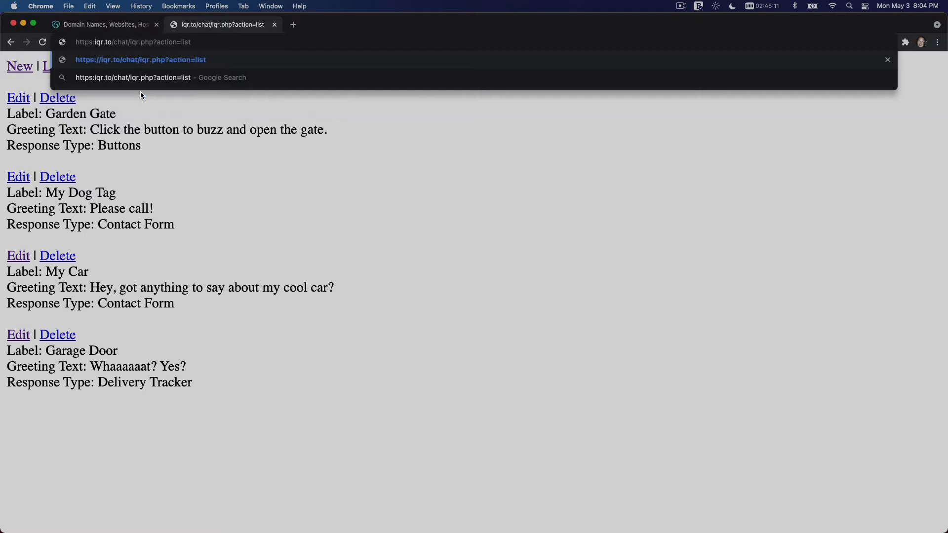
key("Return")
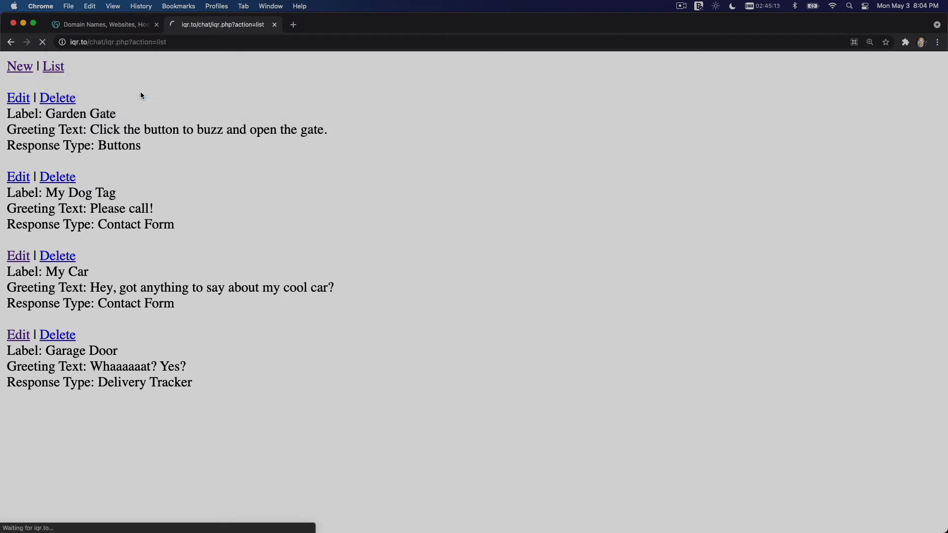
left_click(63, 44)
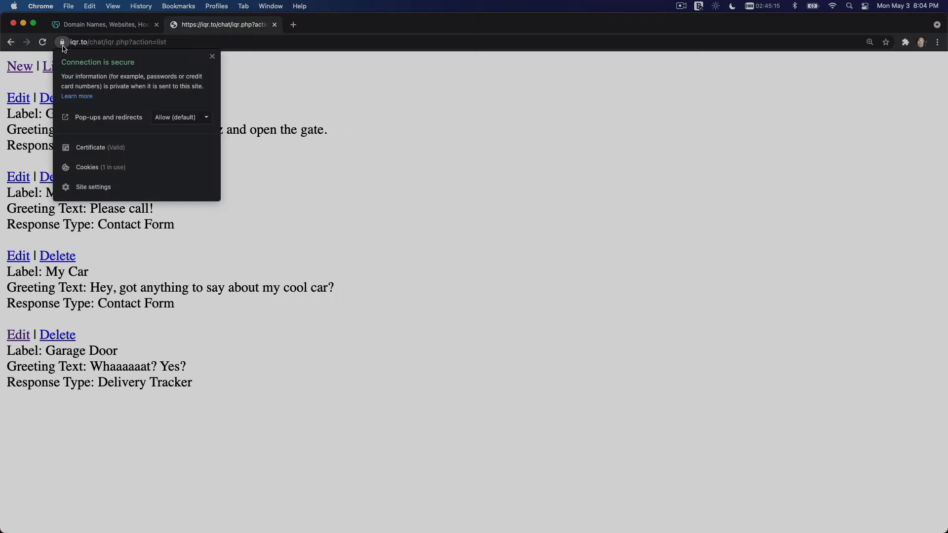
left_click(261, 77)
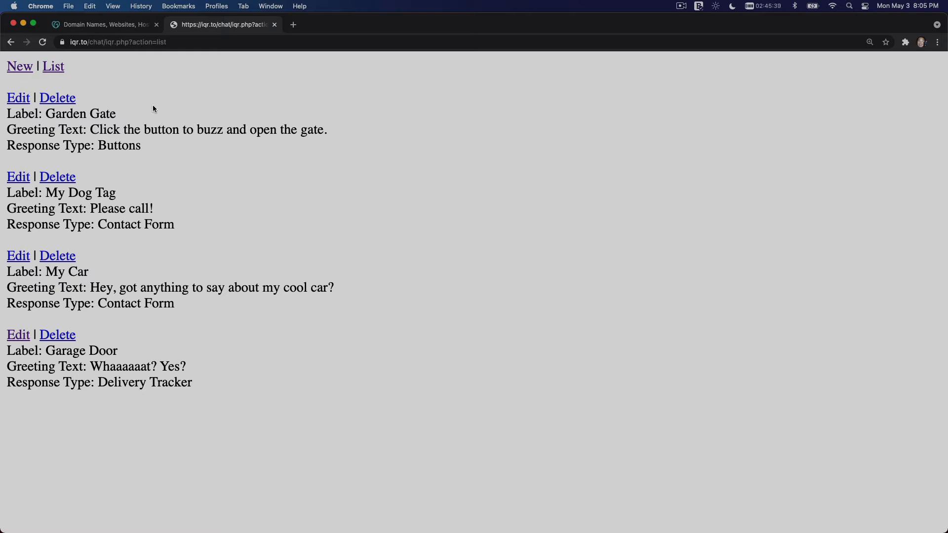
Step: Open salesforce.com in a new browser tab and log in with the saved iqrto account
left_click(294, 26)
type("salesforce.com")
key("Return")
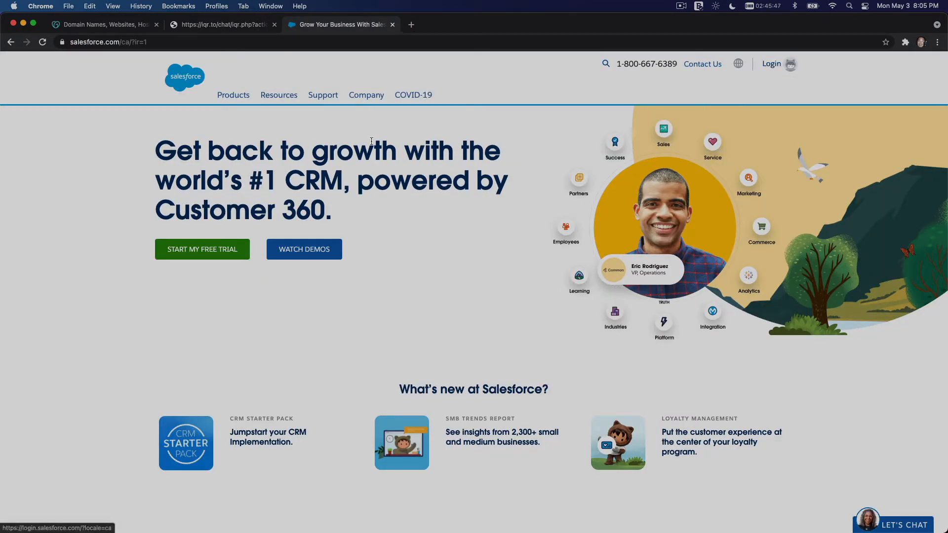
mouse_move(761, 74)
left_click(733, 103)
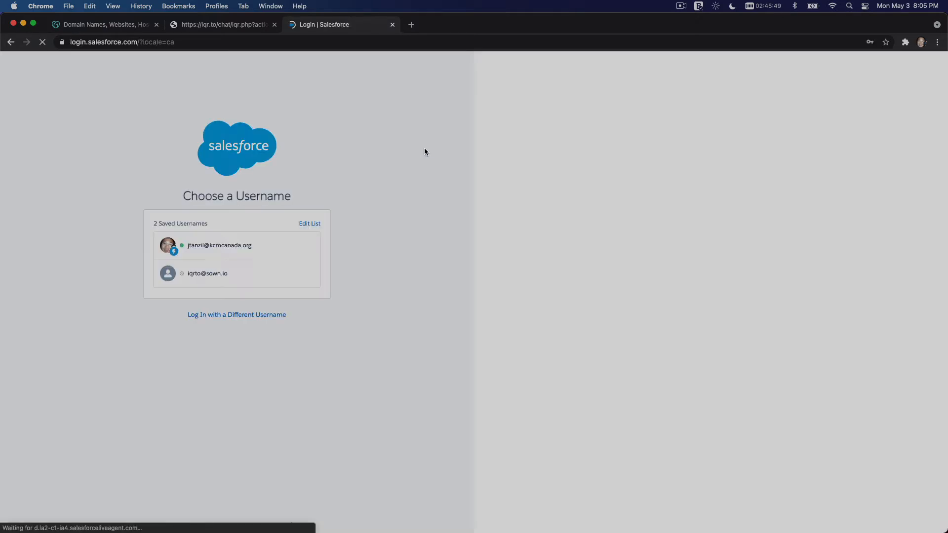
left_click(298, 275)
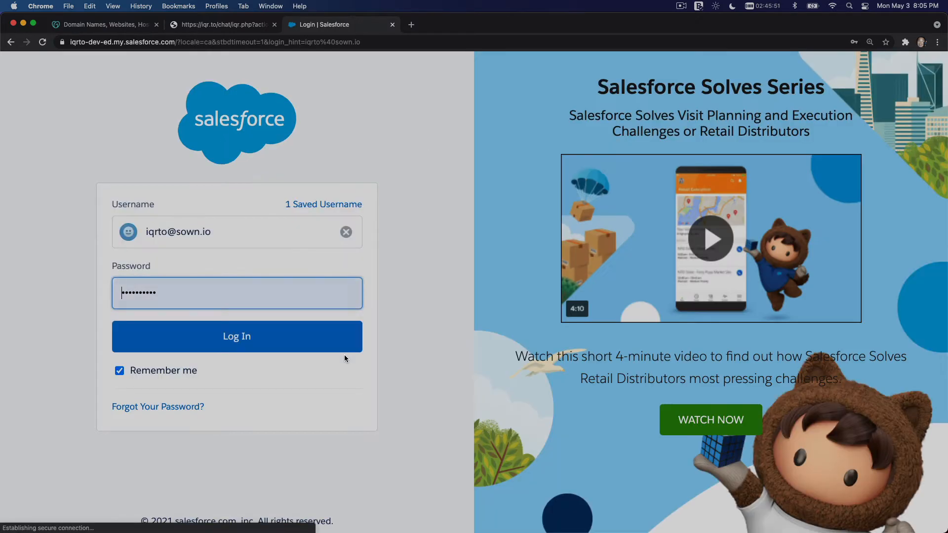
left_click(345, 352)
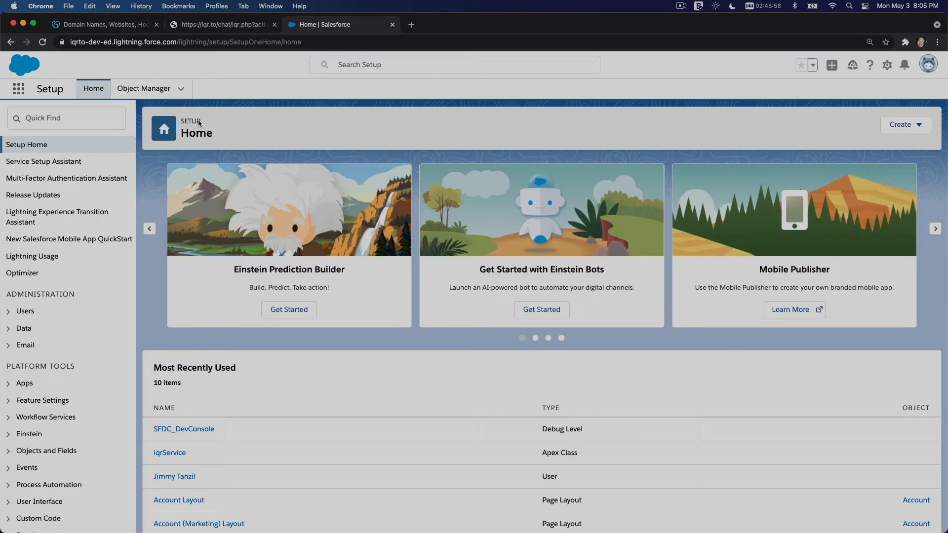
Step: View the account's full IQR related list in the Salesforce Sales app and compare it with the iqr.to list page
left_click(19, 89)
left_click(46, 261)
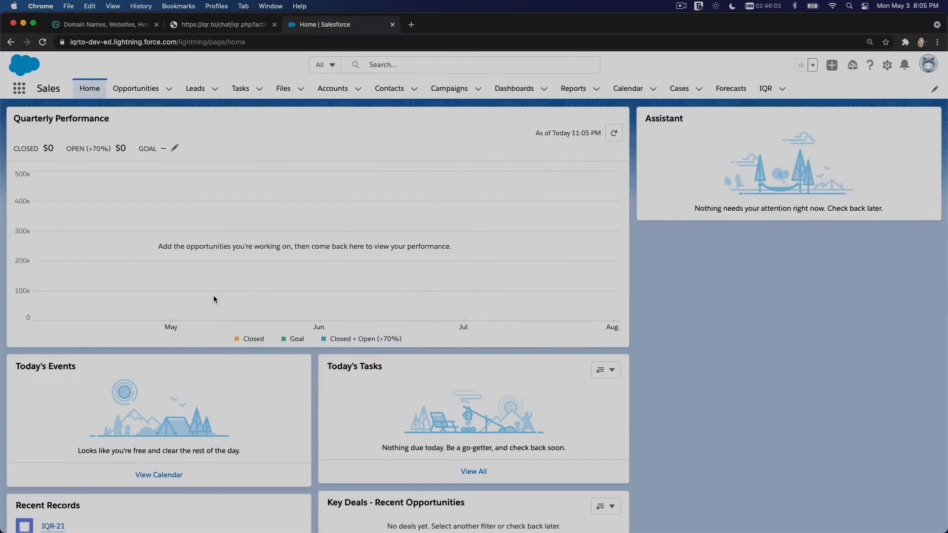
left_click(328, 90)
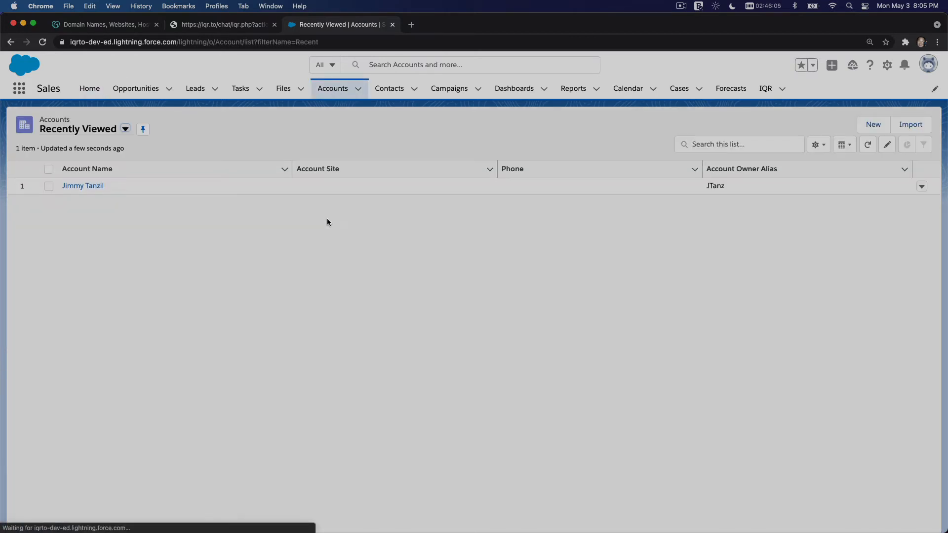
left_click(81, 188)
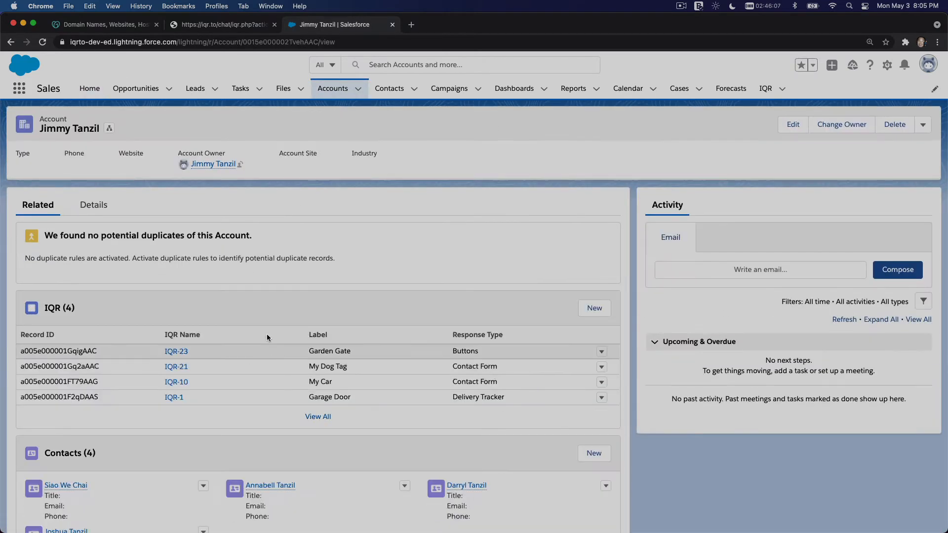
left_click(318, 417)
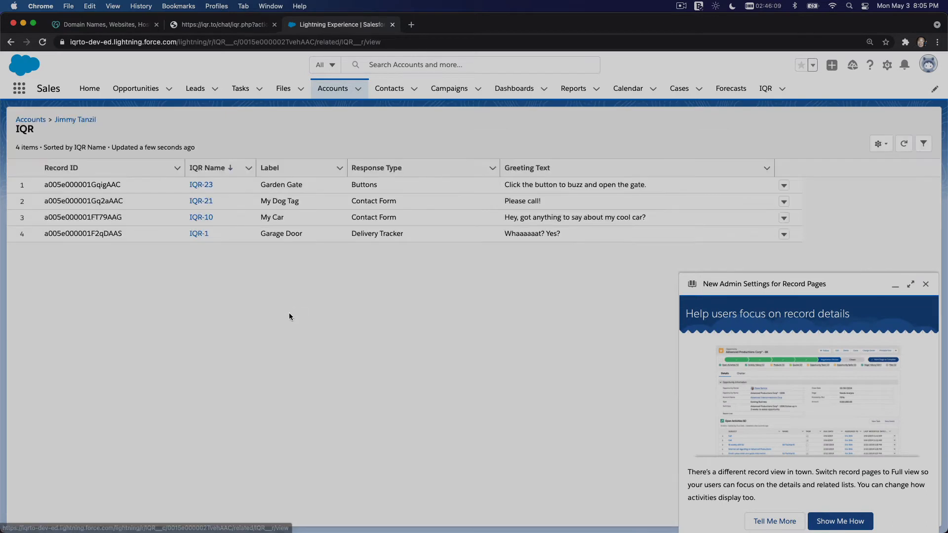
left_click(926, 284)
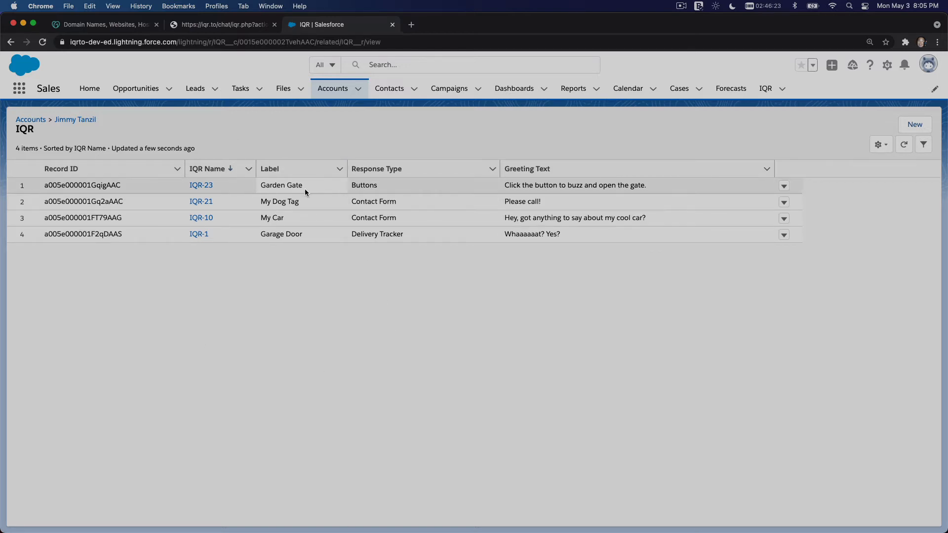
left_click(213, 26)
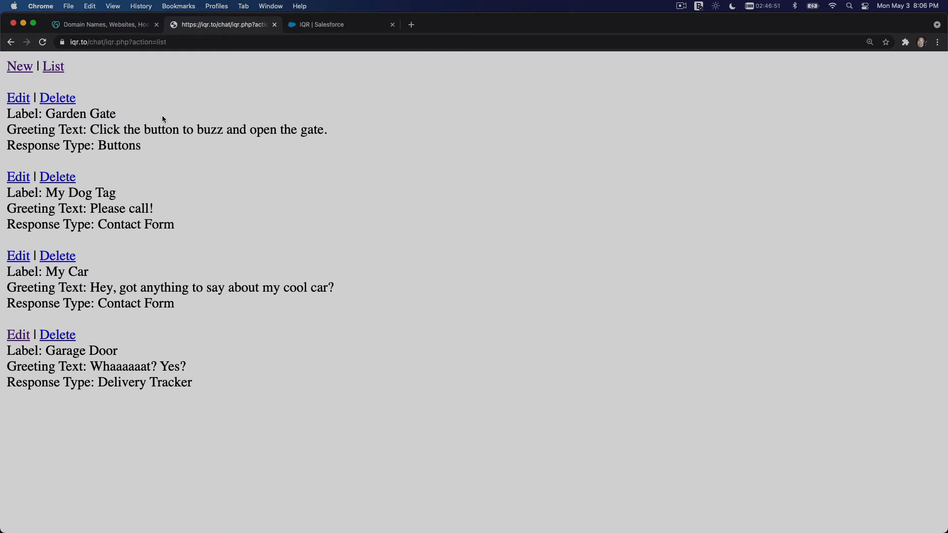
Step: Open the sown.io cPanel hosting dashboard in GoDaddy and locate the iqr.to website in its Websites list
left_click(114, 28)
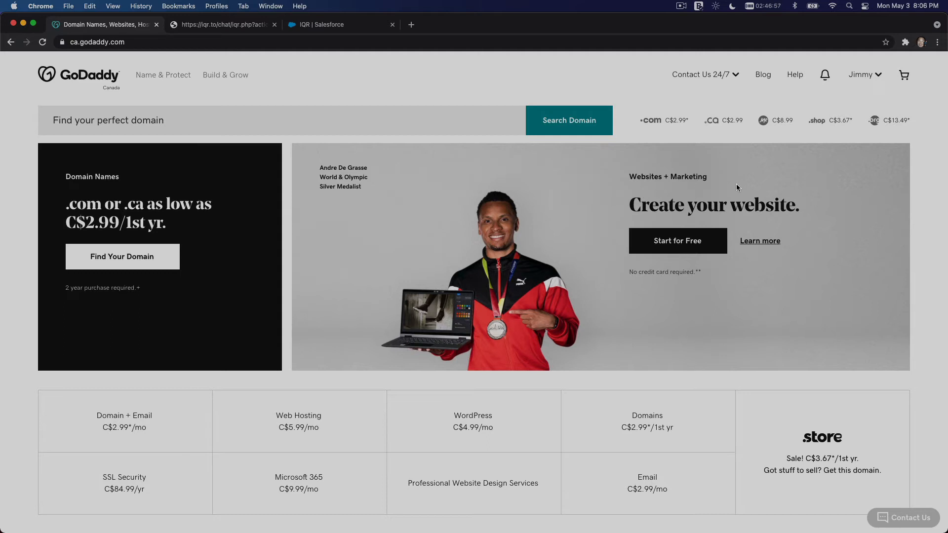
left_click(868, 75)
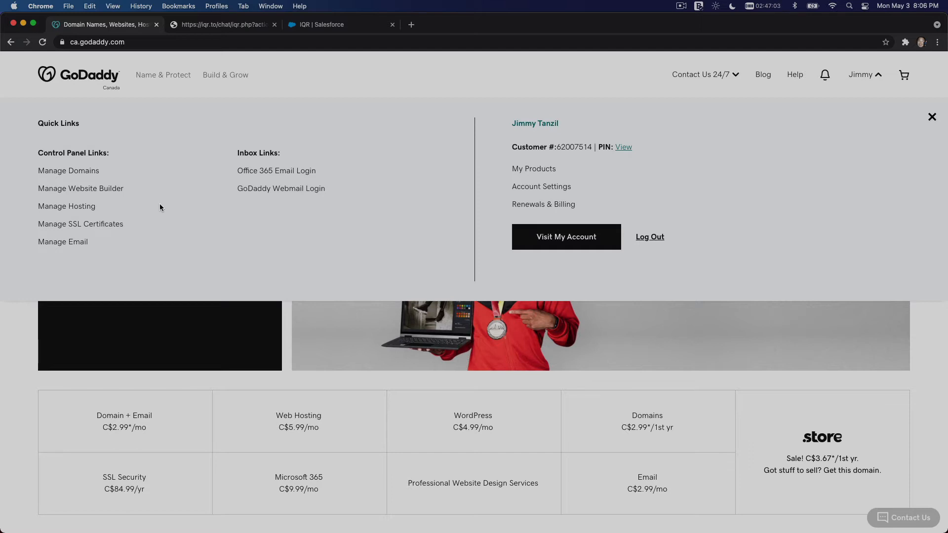
left_click(81, 211)
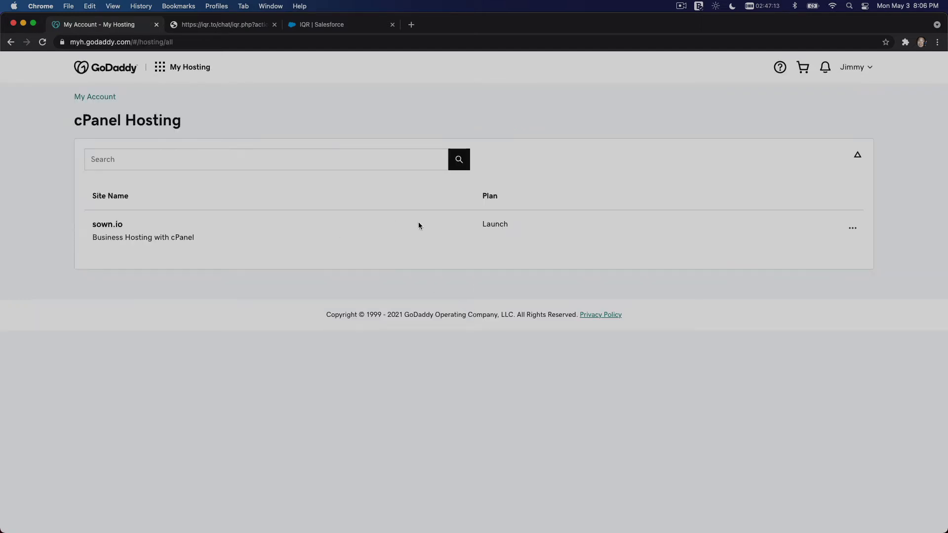
left_click(103, 226)
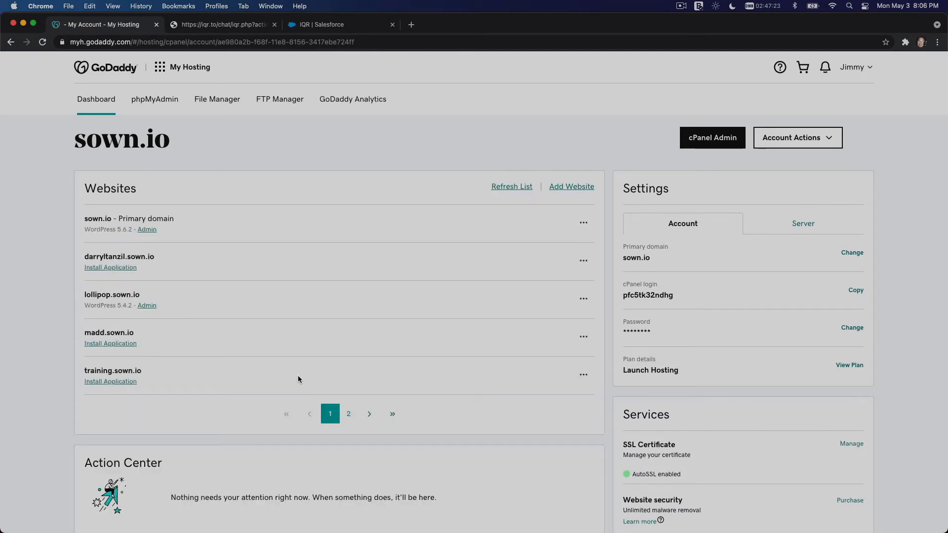
left_click(350, 416)
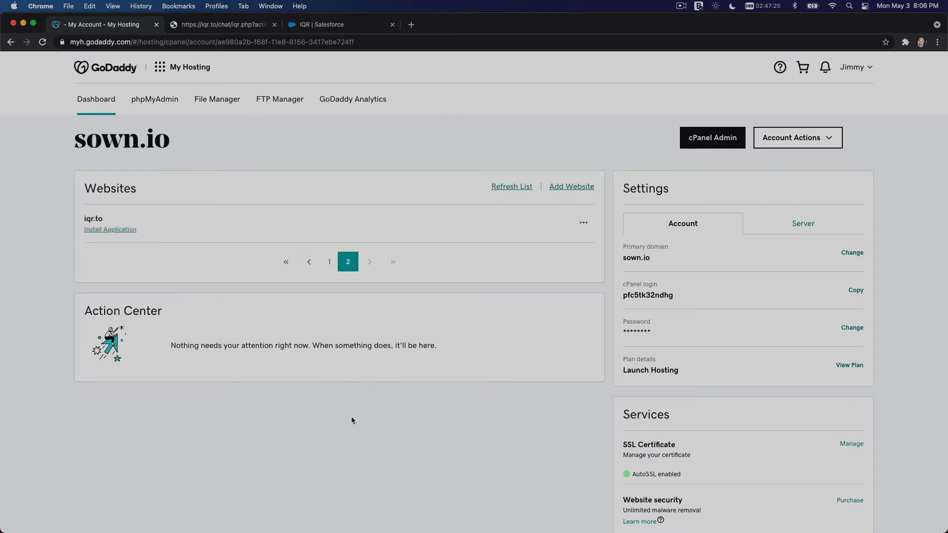
Step: Install WordPress on iqr.to with the title IQR.TO and tagline Smart QR Tag Service, accepting the directory with existing content
left_click(120, 230)
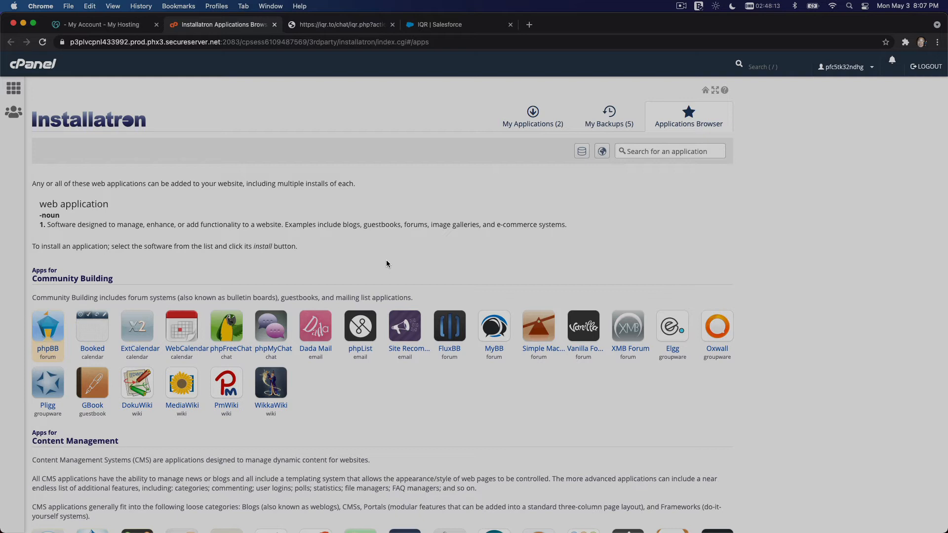
scroll(387, 262, "down", 5)
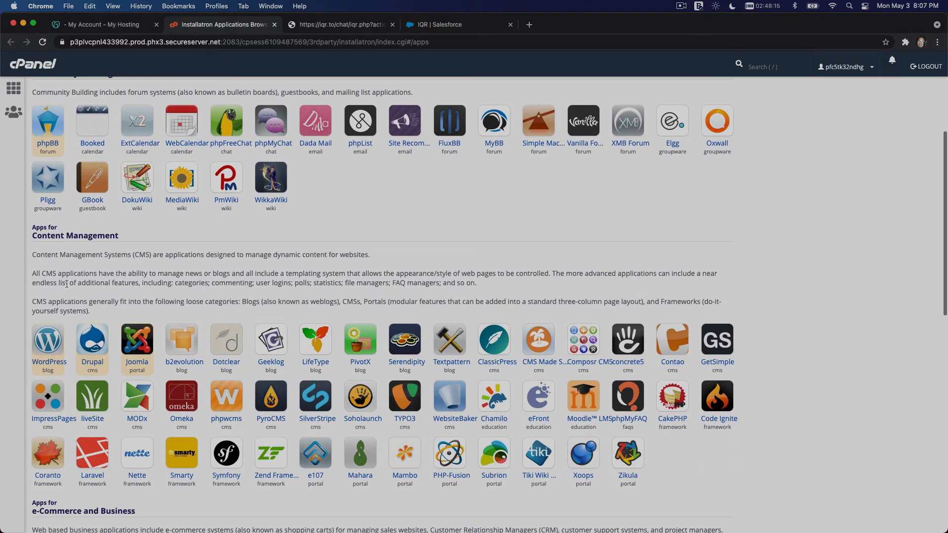
left_click(44, 346)
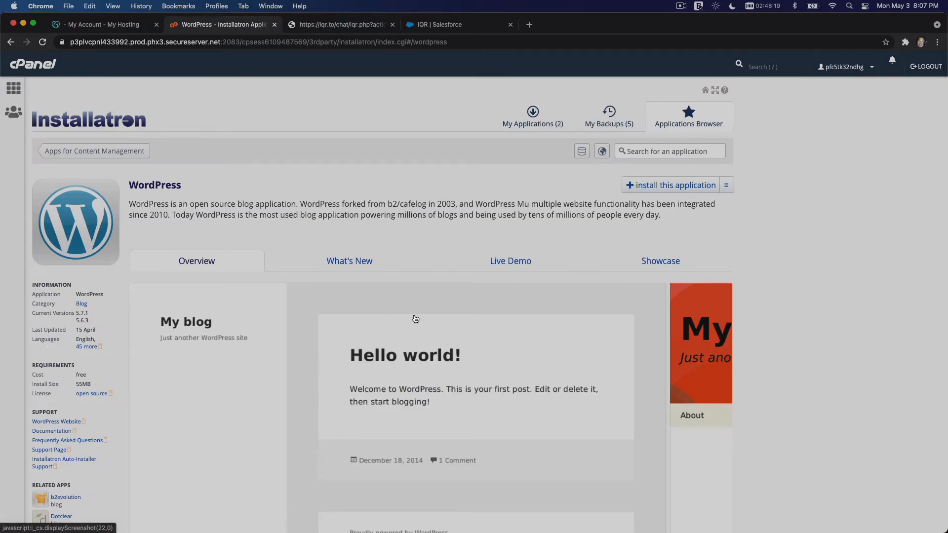
left_click(657, 187)
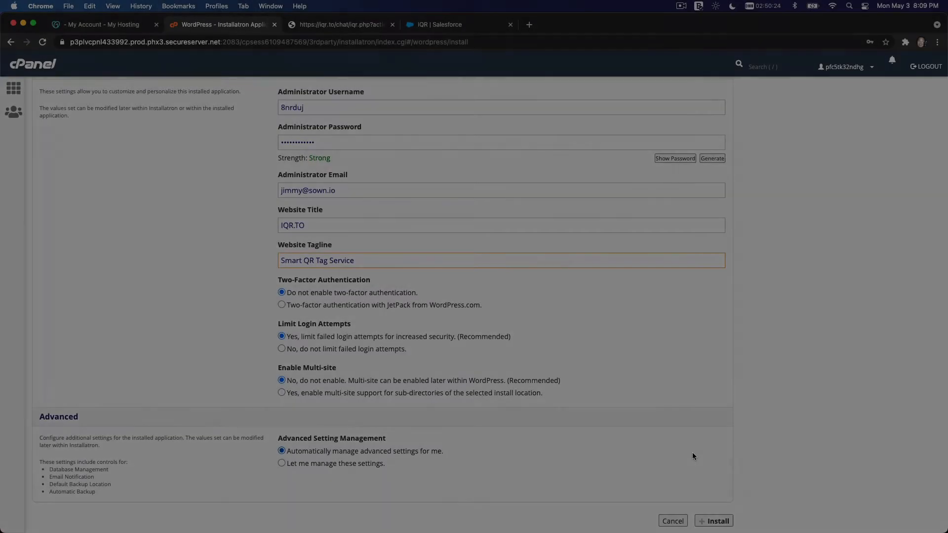
left_click(714, 464)
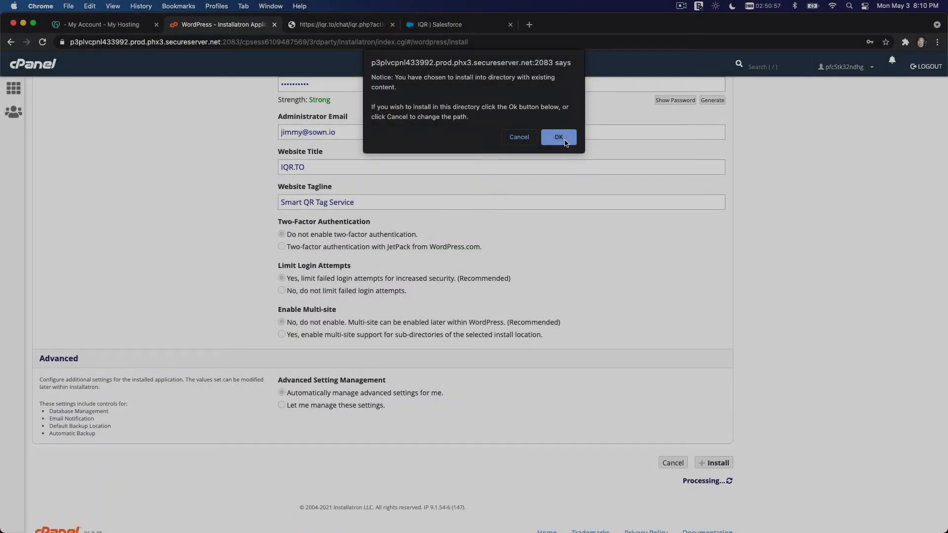
left_click(559, 138)
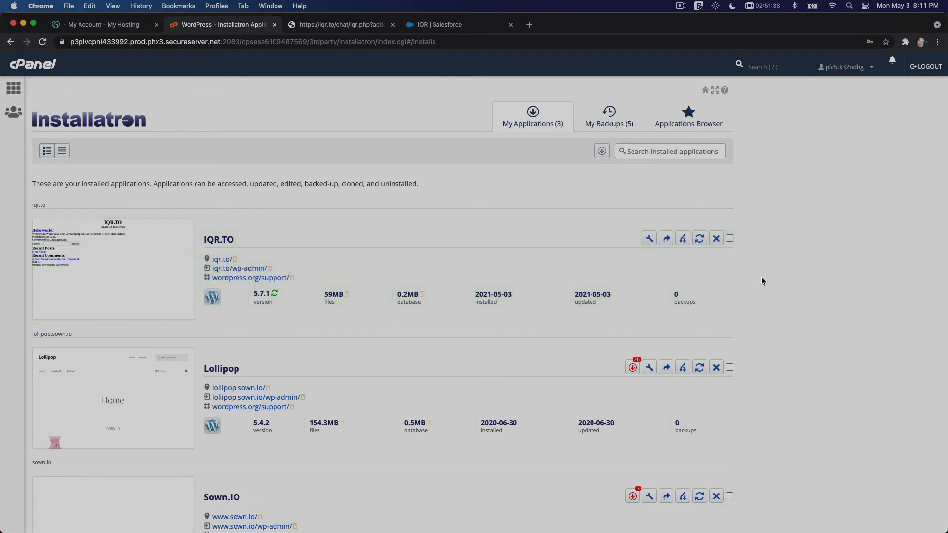
Step: Open the new iqr.to site from the installed applications and look over its default home page
left_click(221, 262)
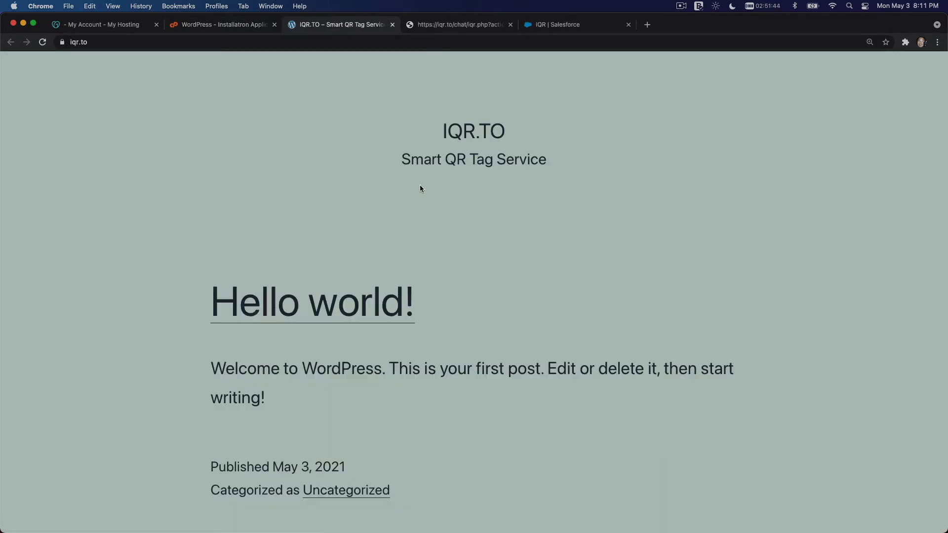
scroll(493, 176, "down", 15)
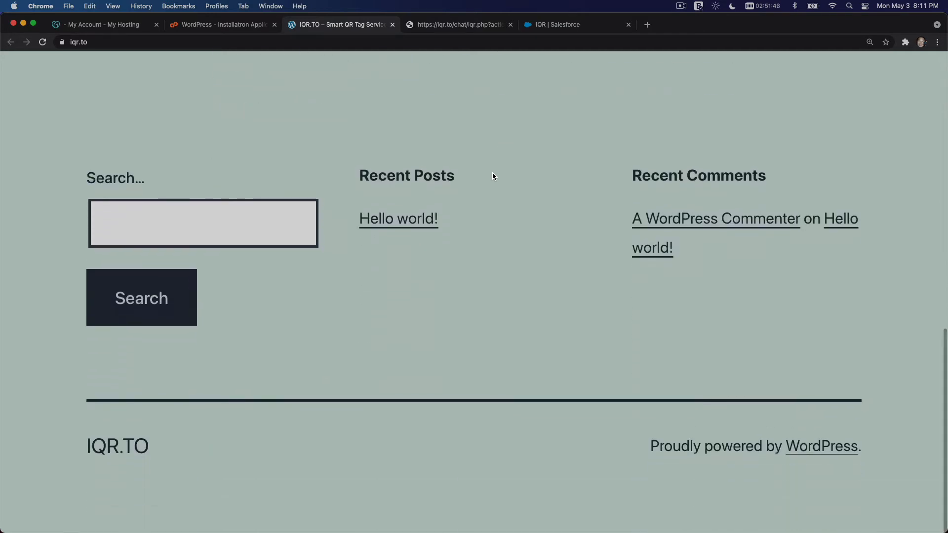
scroll(493, 176, "up", 15)
scroll(492, 176, "up", 3)
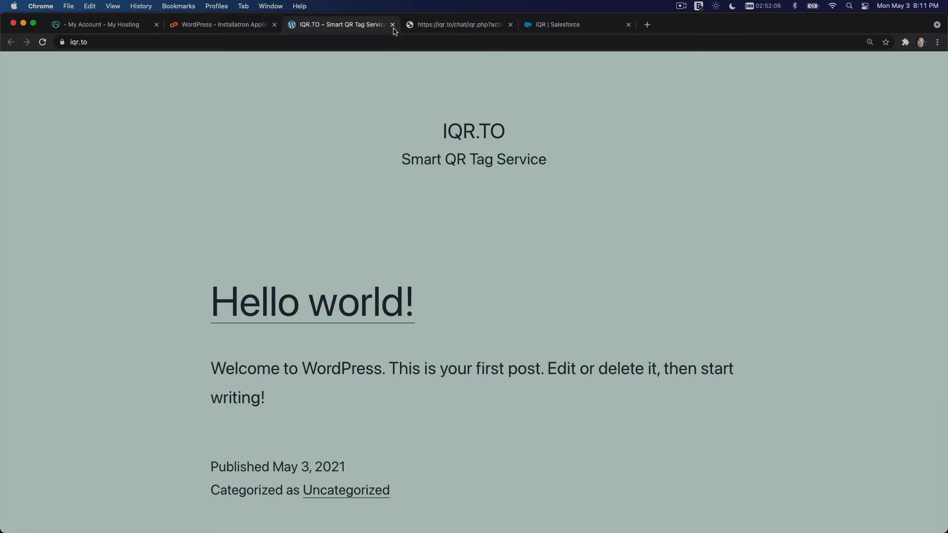
Step: Dismiss the welcome panel on the iqr.to WordPress dashboard and visit the site while logged in as administrator
left_click(245, 30)
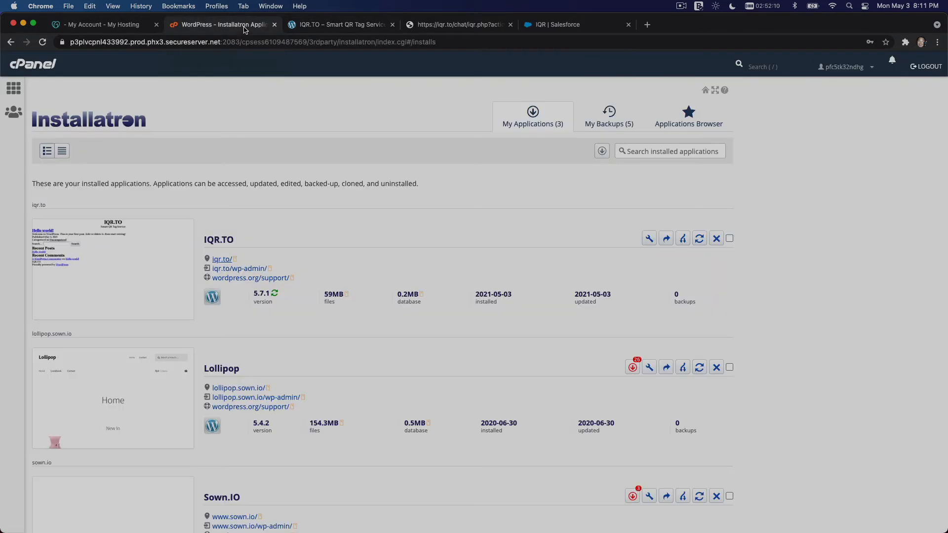
left_click(316, 27)
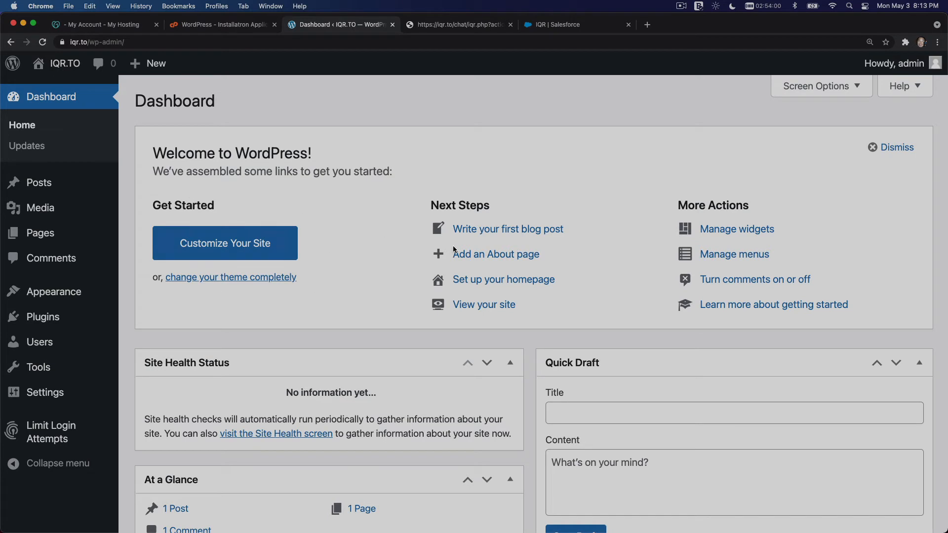
left_click(891, 147)
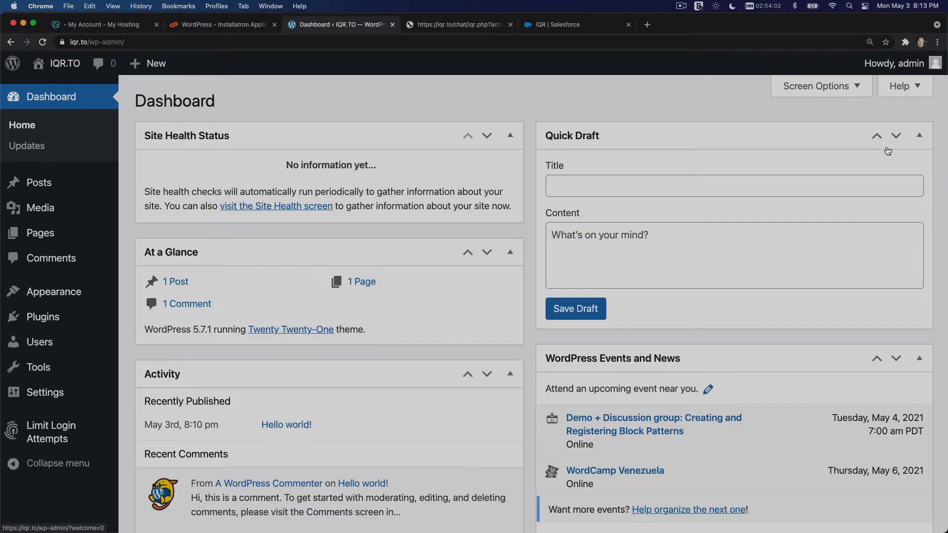
left_click(63, 74)
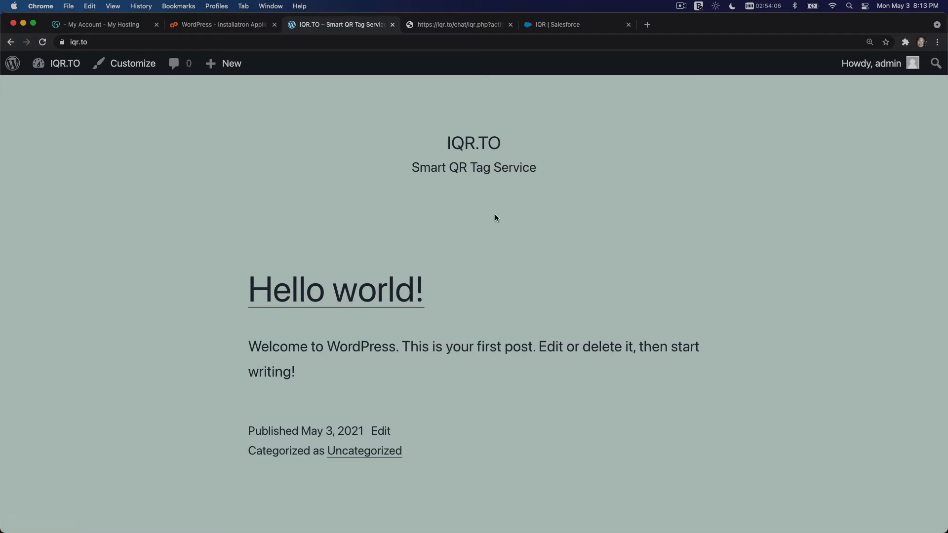
Step: Look over the logged-in iqr.to home page and return to its WordPress dashboard
scroll(495, 214, "down", 15)
scroll(495, 214, "up", 15)
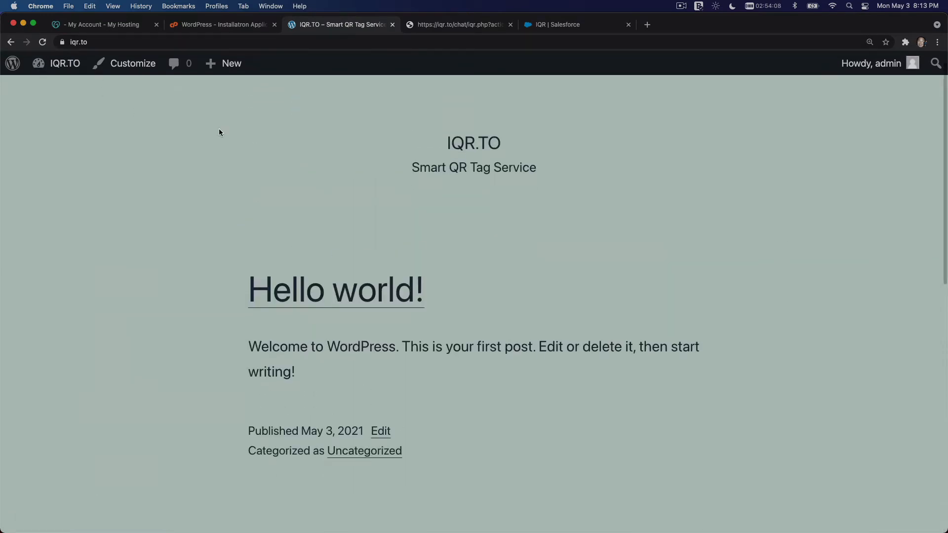
left_click(10, 42)
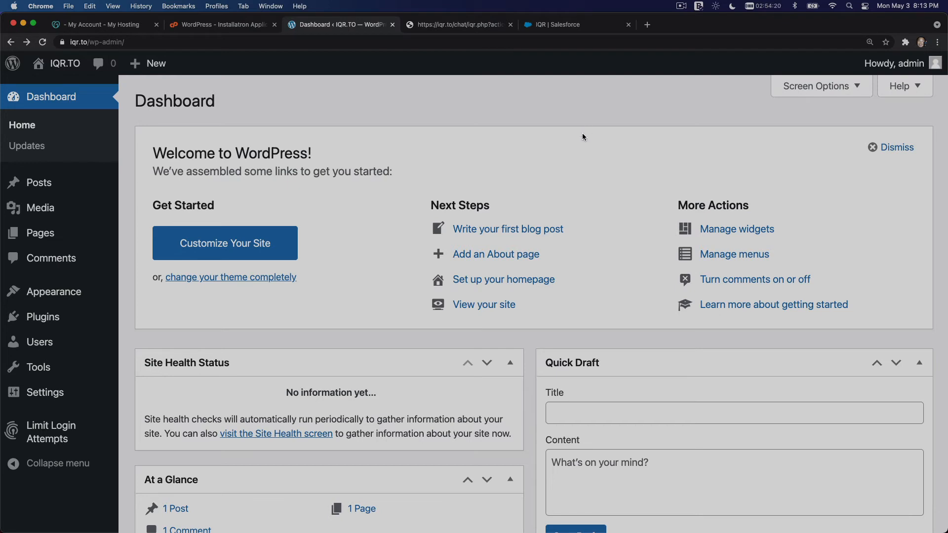
Step: Search the web for divi in a new browser tab and open the Elegant Themes page for the Divi theme
left_click(647, 25)
type("divi")
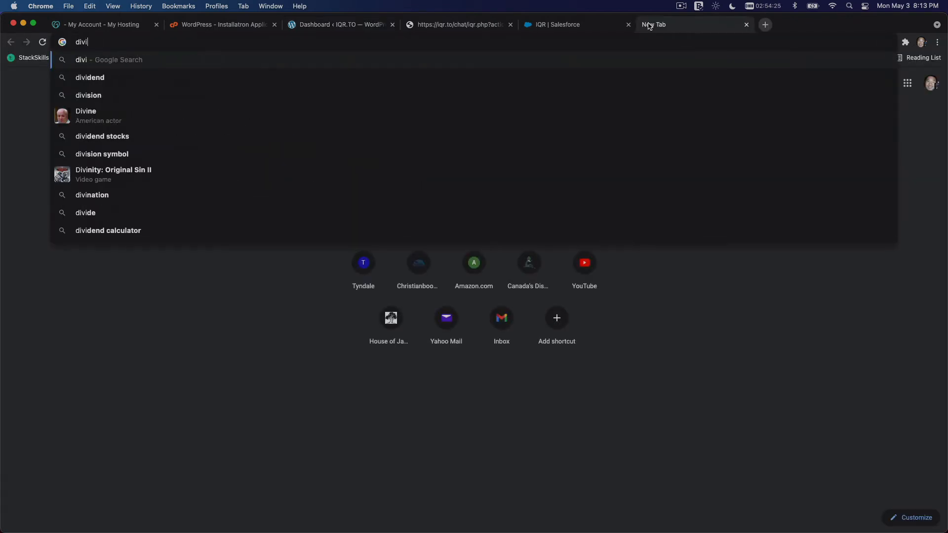
key("Return")
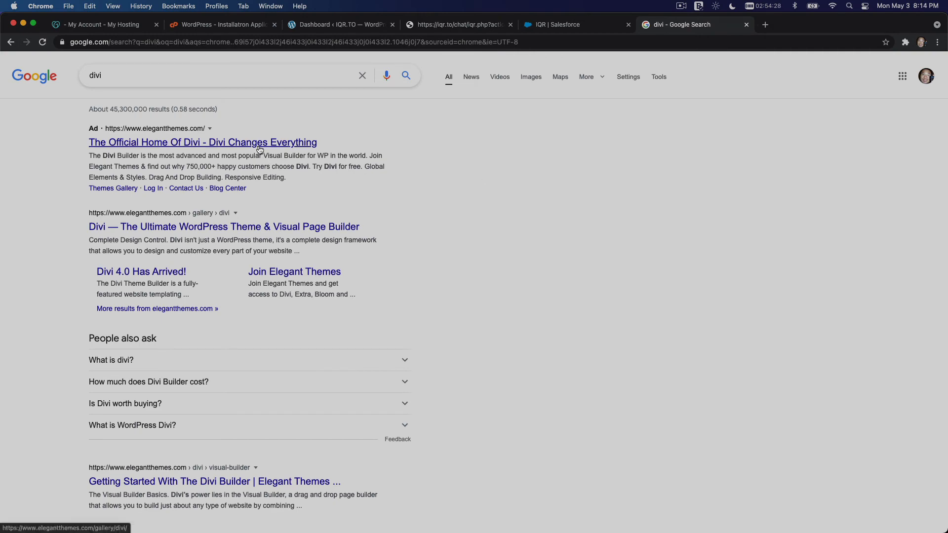
left_click(271, 227)
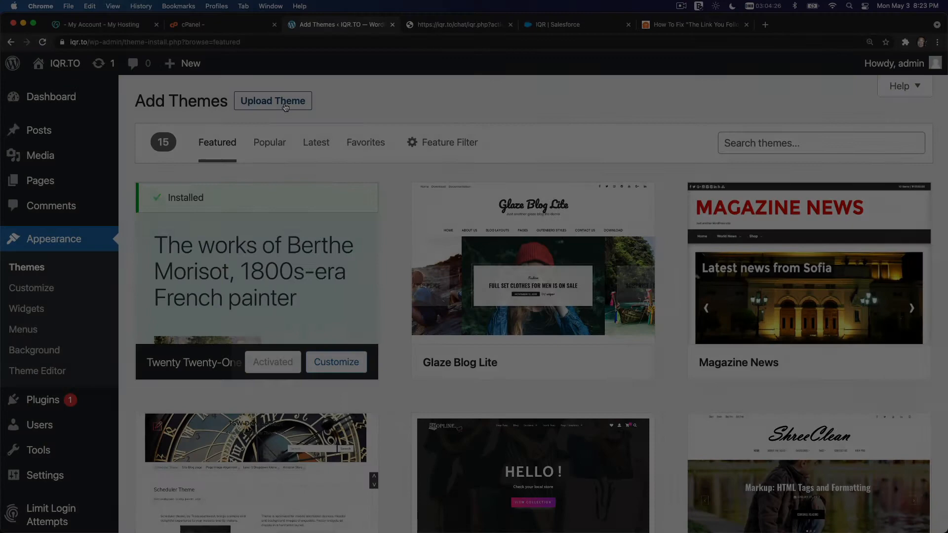
Step: Upload Divi.zip from the Downloads folder as a new WordPress theme, install it and activate it
left_click(285, 107)
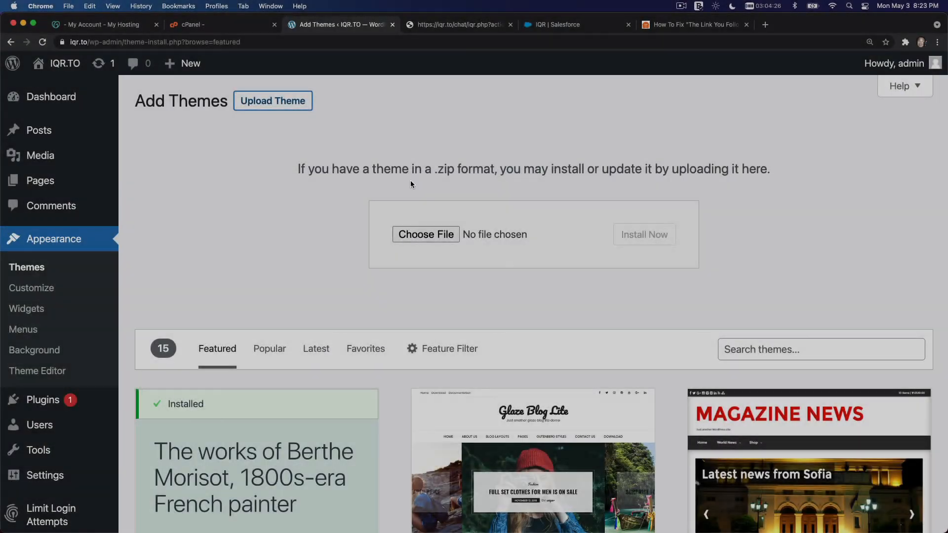
left_click(423, 233)
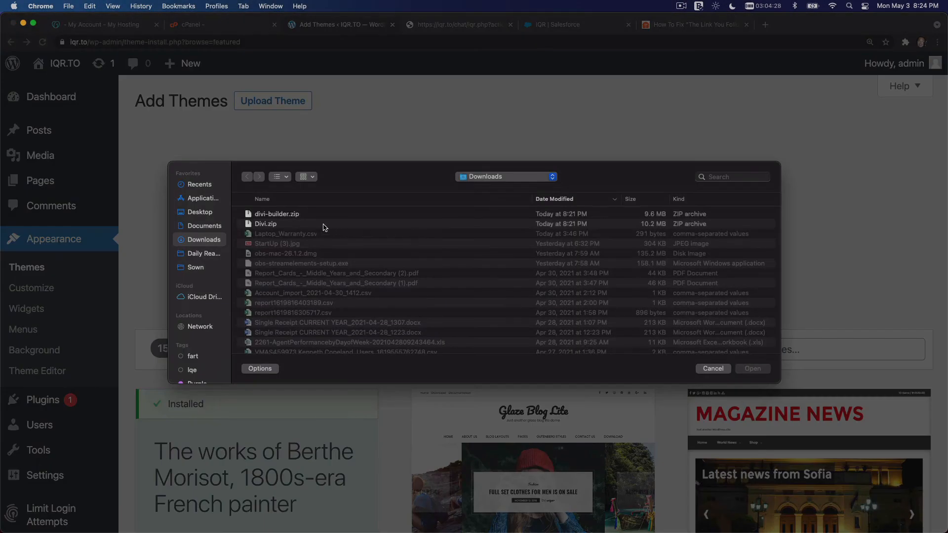
double_click(267, 225)
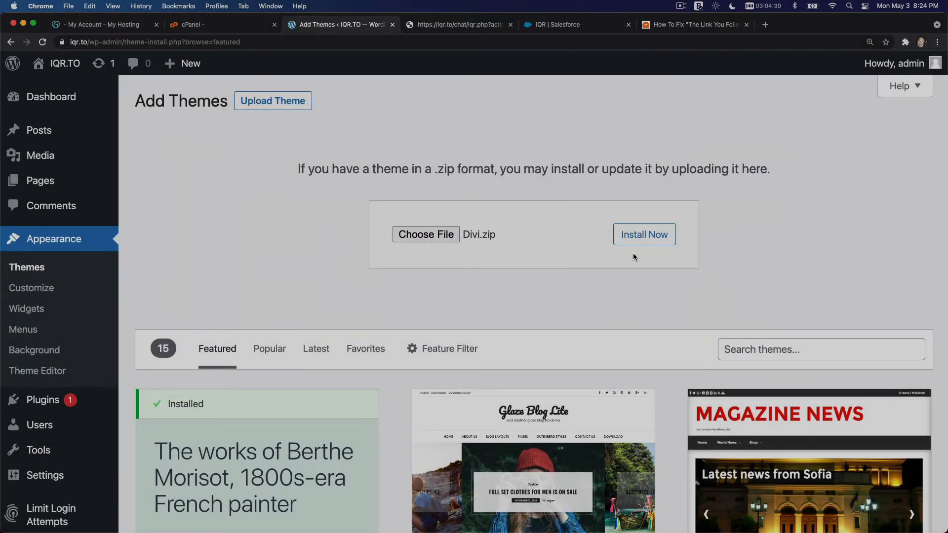
left_click(637, 240)
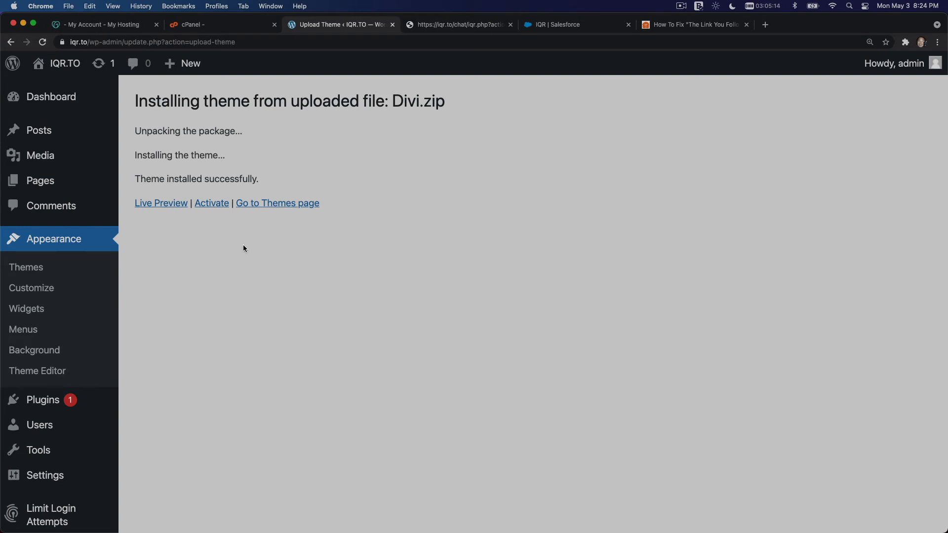
left_click(215, 209)
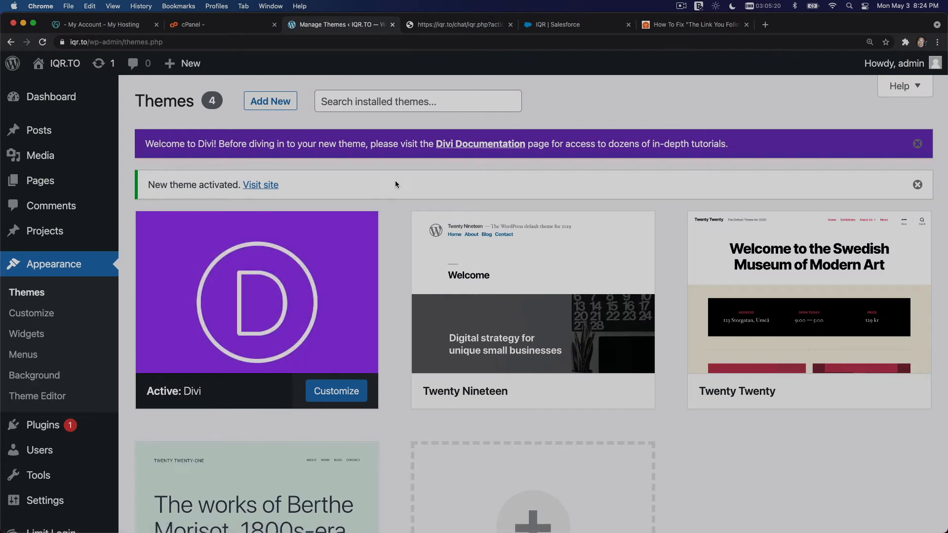
Step: Look over the installed themes on the iqr.to Themes page, including the Divi theme
scroll(395, 182, "down", 1)
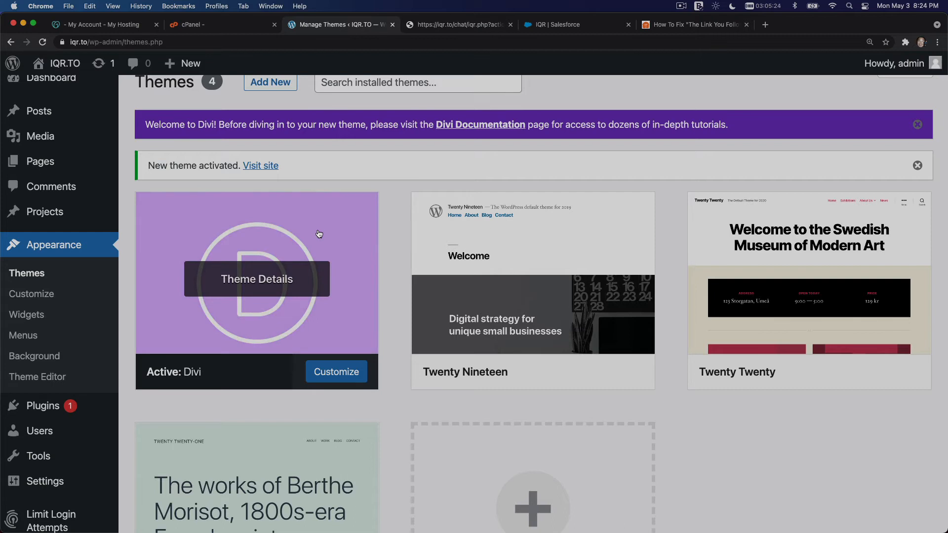
scroll(319, 234, "up", 1)
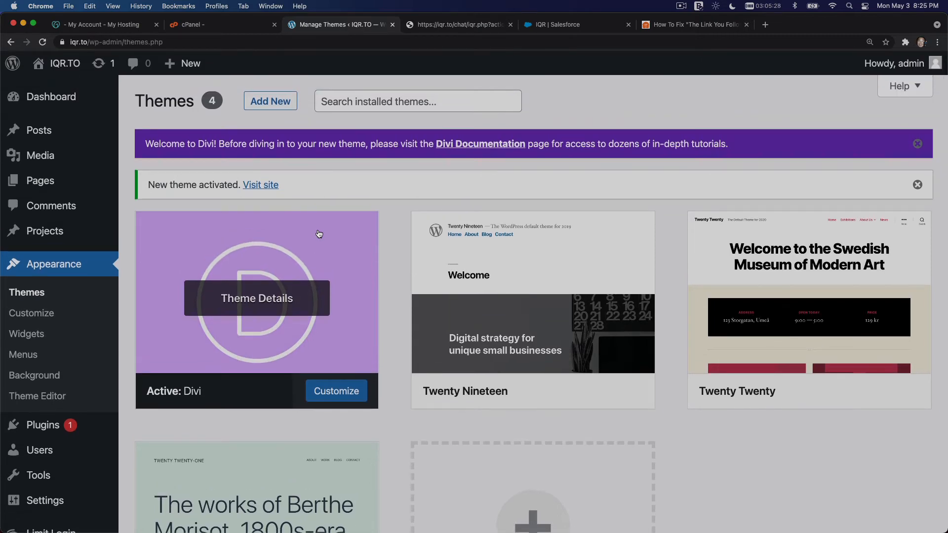
scroll(319, 234, "down", 5)
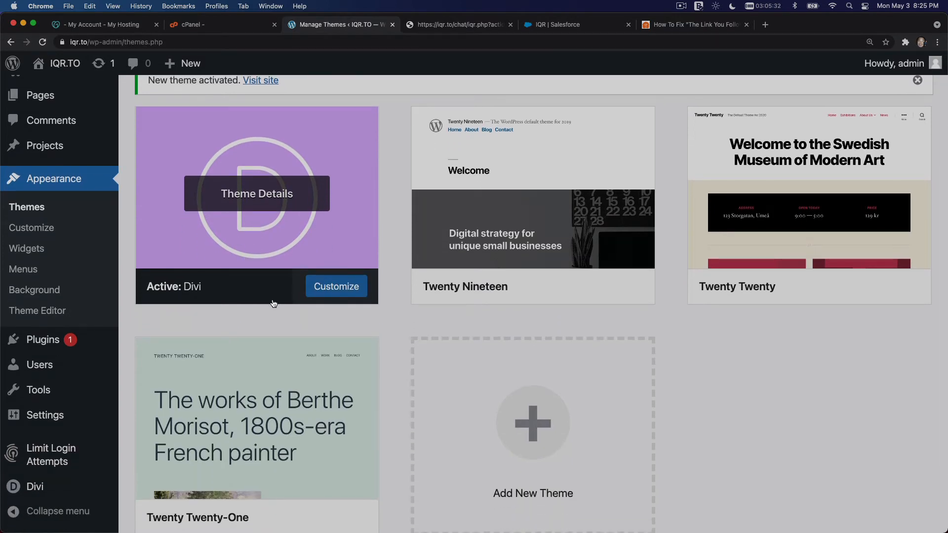
scroll(274, 304, "up", 2)
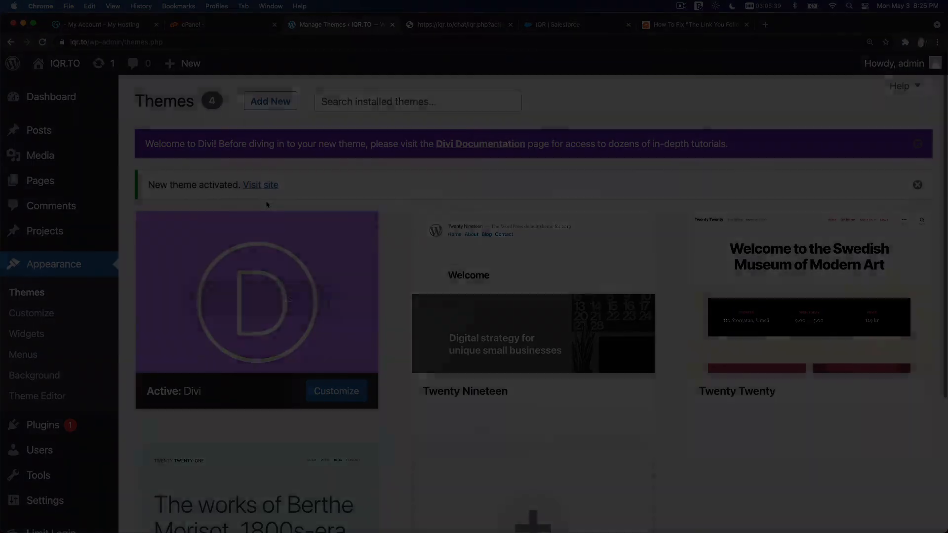
left_click(254, 298)
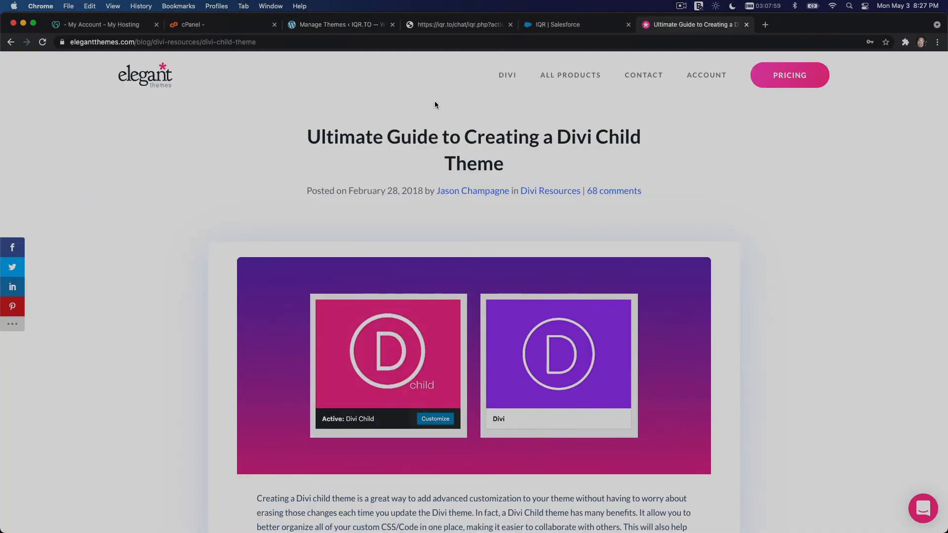
Step: Switch to cPanel, open its File Manager and browse to the public_html/iqr.to/wp-content/themes folder
left_click(262, 42)
left_click(254, 136)
left_click(209, 28)
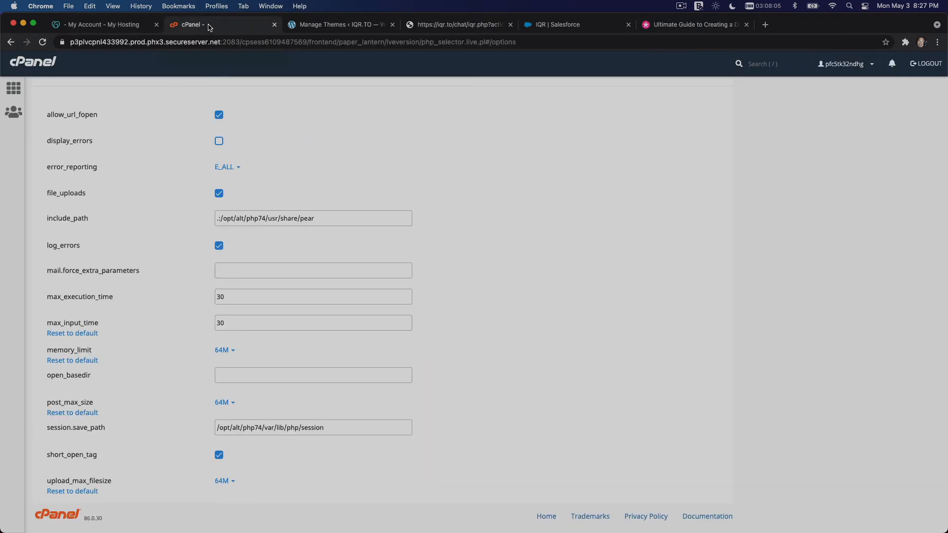
left_click(13, 89)
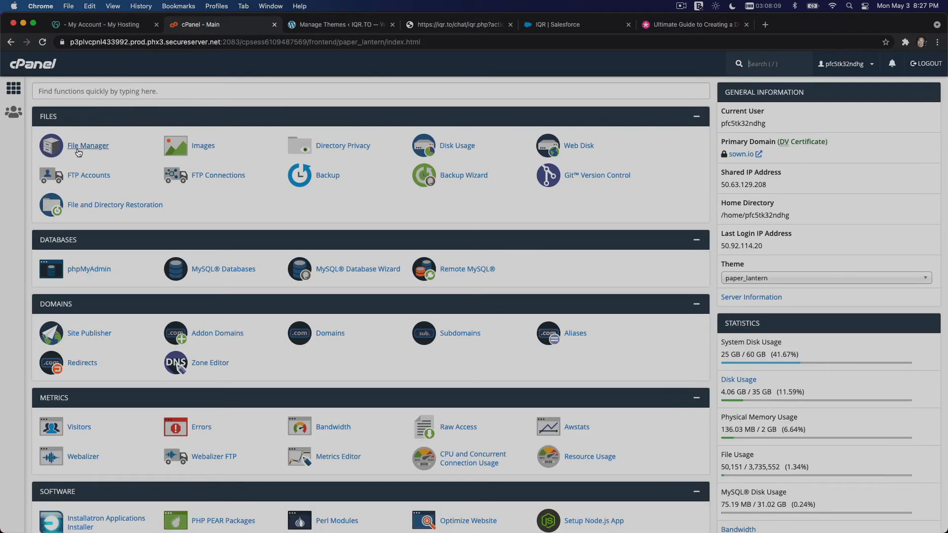
left_click(77, 148)
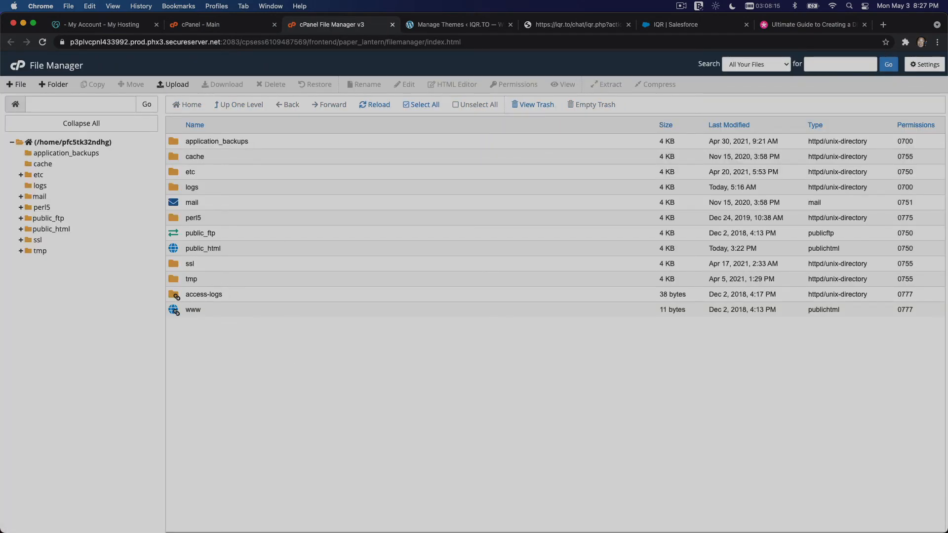
double_click(172, 311)
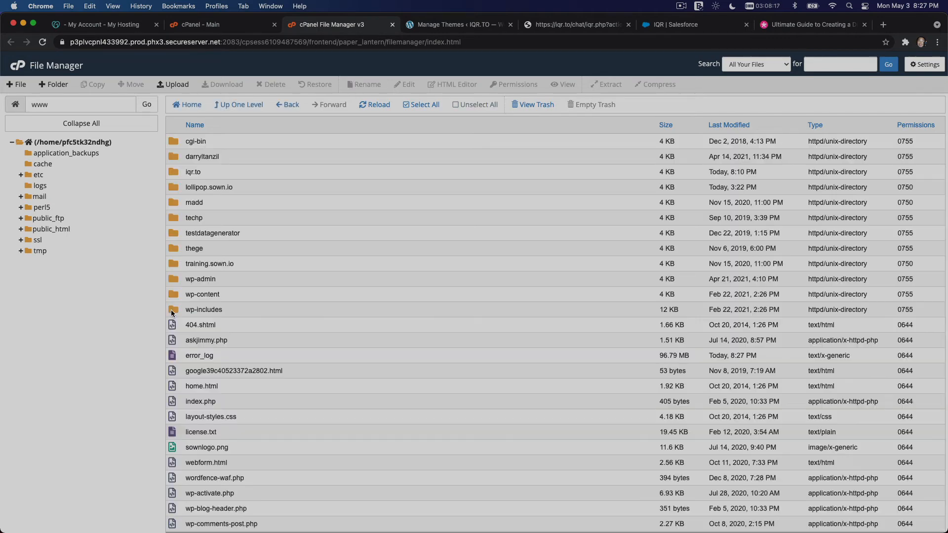
double_click(173, 172)
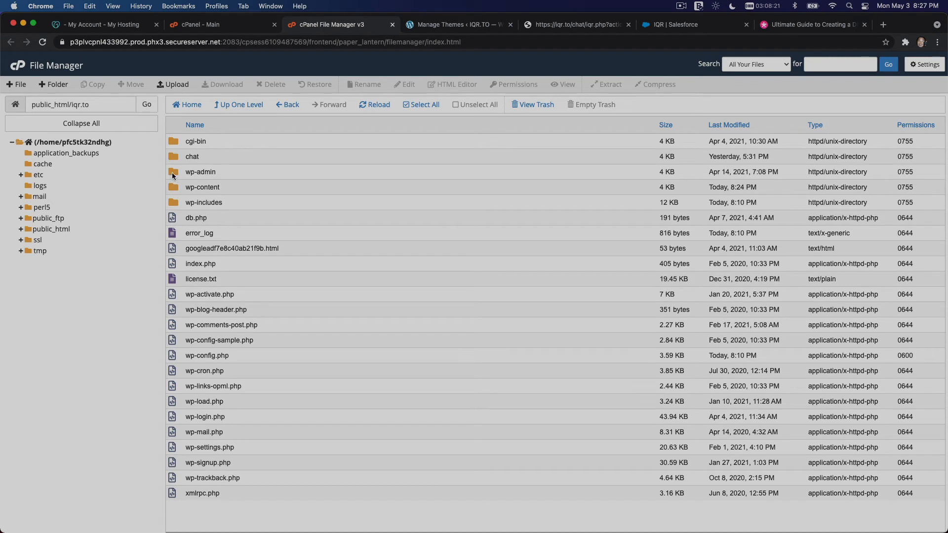
double_click(172, 190)
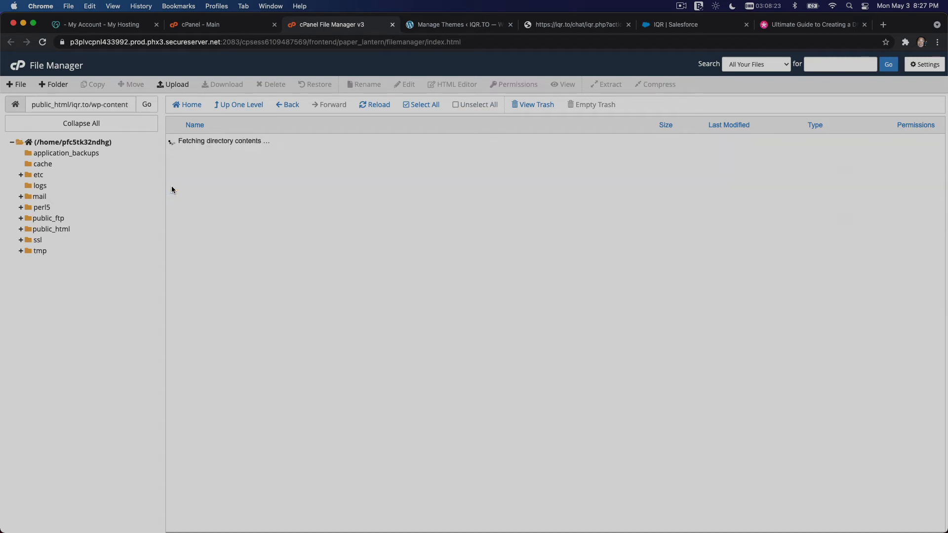
double_click(173, 202)
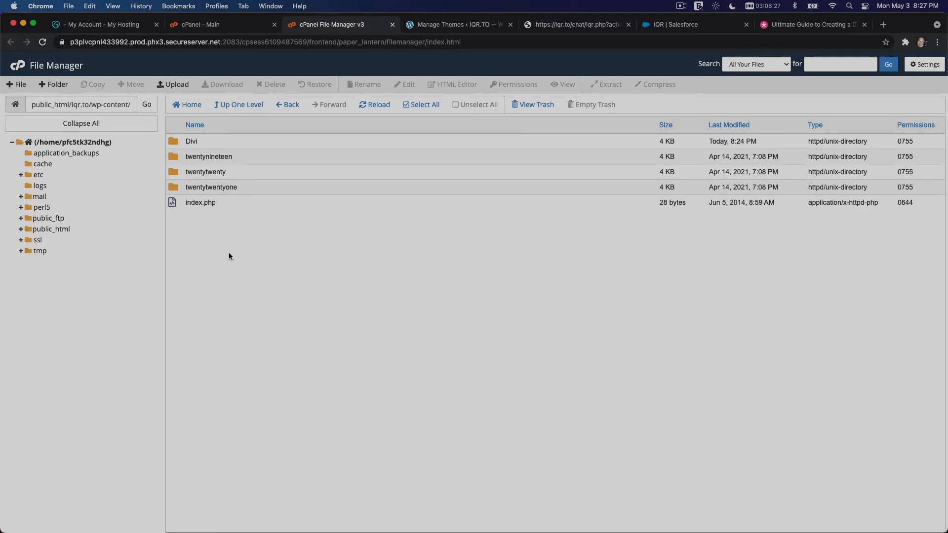
Step: Create a folder named divi-child inside the iqr.to WordPress themes folder
right_click(229, 255)
left_click(209, 235)
left_click(58, 85)
type("d")
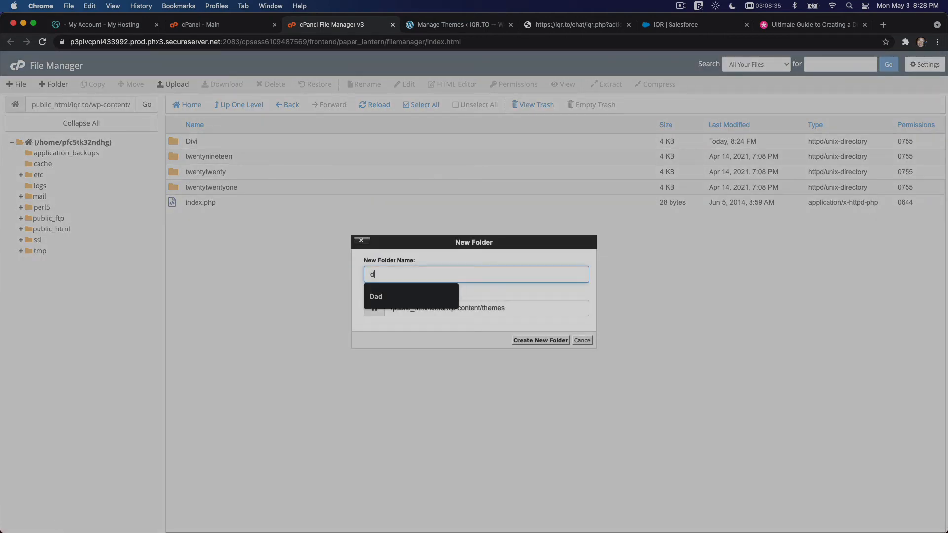
type("ivi-ch")
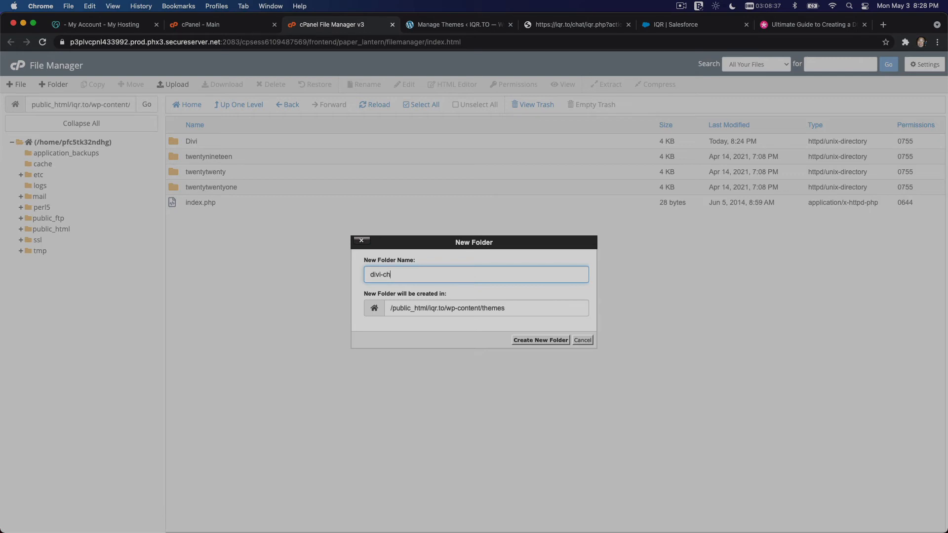
type("ild")
left_click(541, 339)
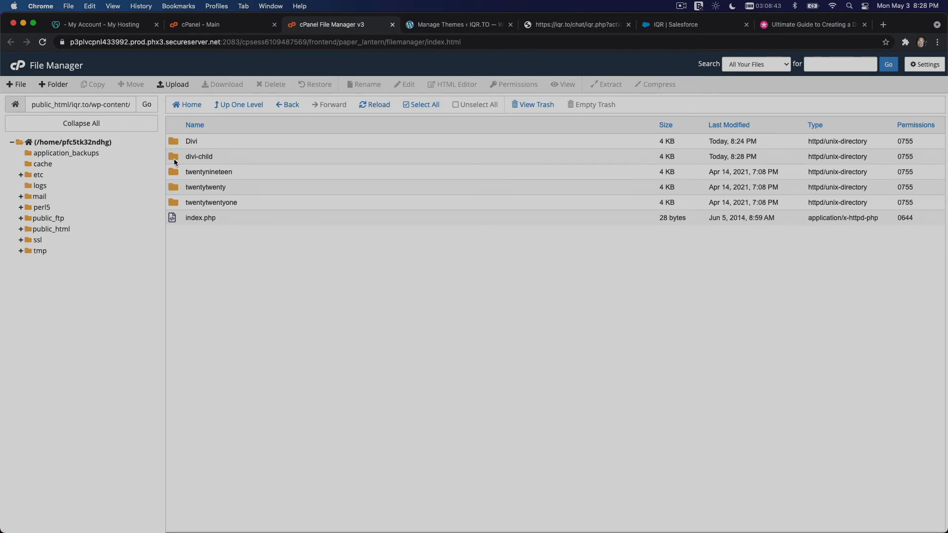
Step: Open the divi-child folder and create an empty file named style.css in it
double_click(174, 157)
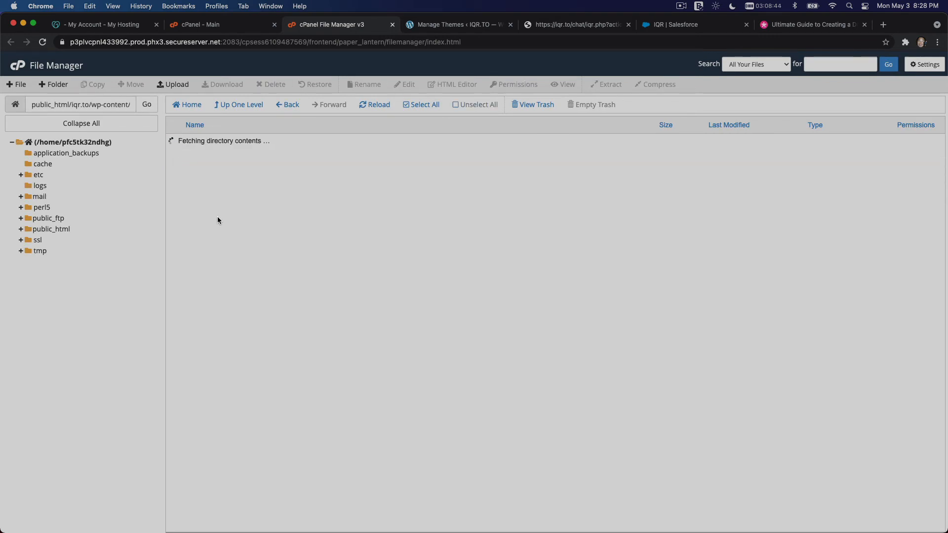
right_click(256, 211)
left_click(227, 190)
left_click(18, 87)
type("s")
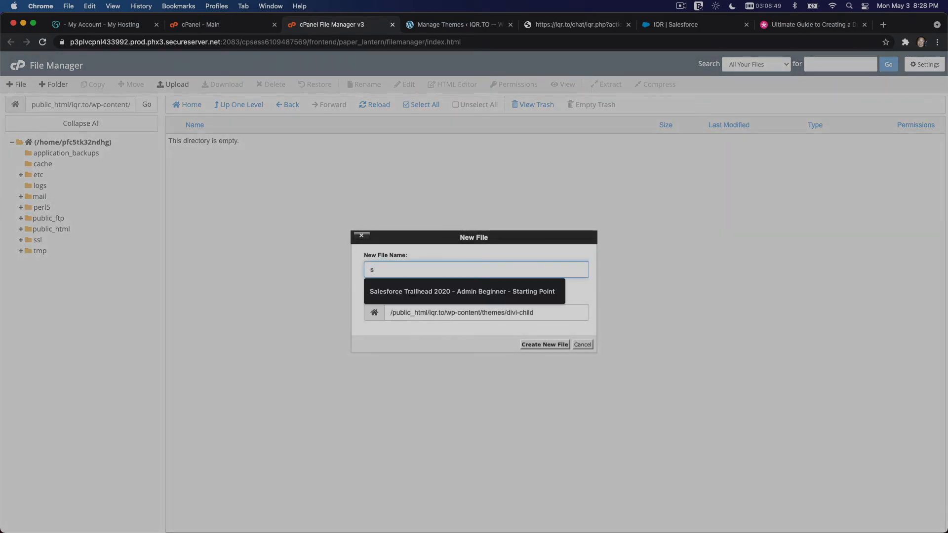
type("tyle.c")
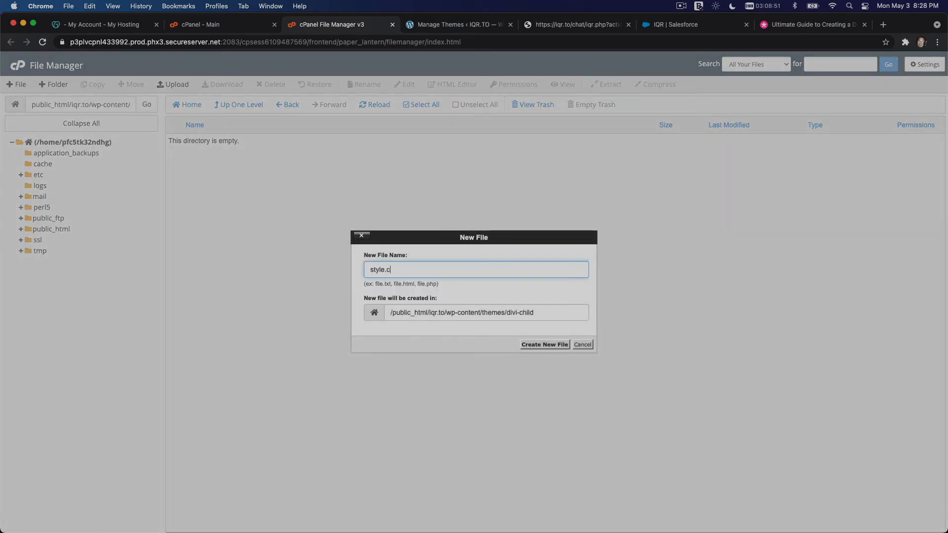
type("ss")
left_click(530, 345)
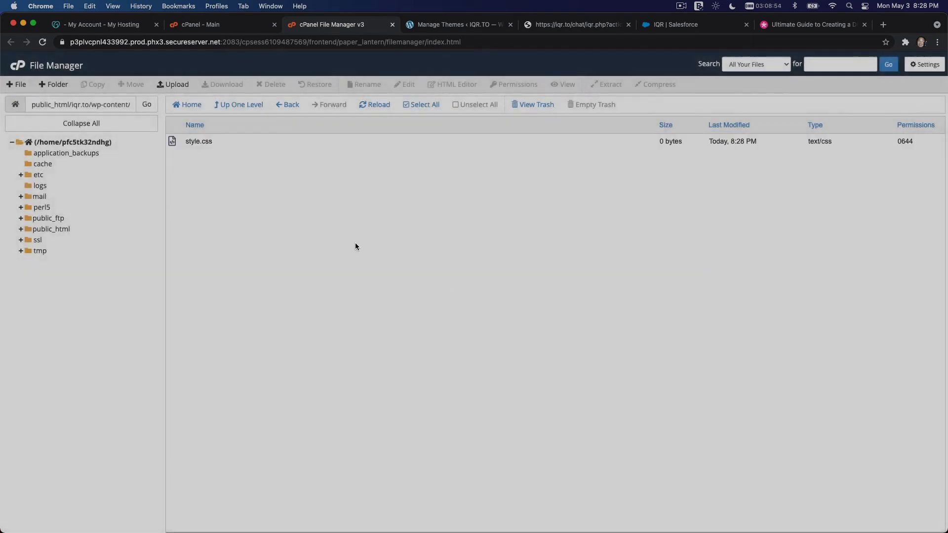
Step: Create an empty file named functions.php in the divi-child folder
left_click(16, 84)
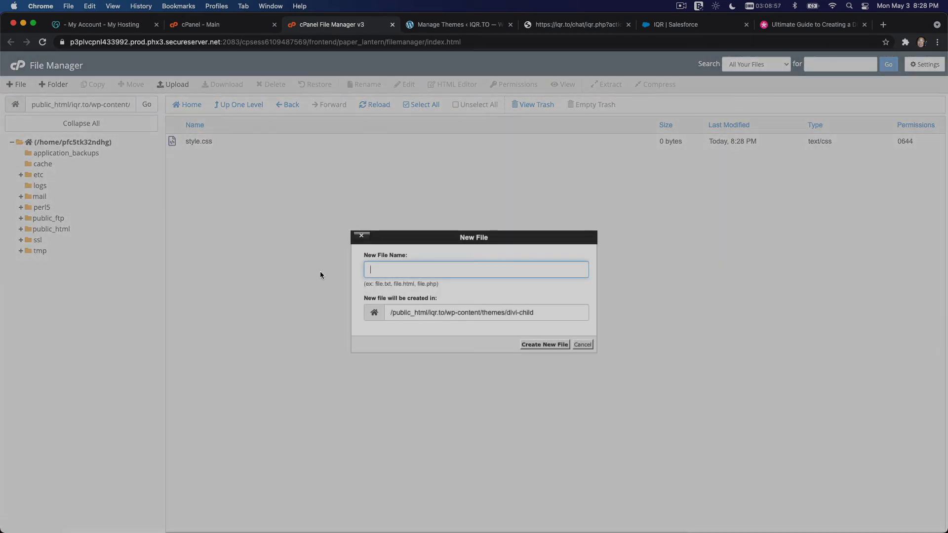
type("functions.php")
left_click(538, 345)
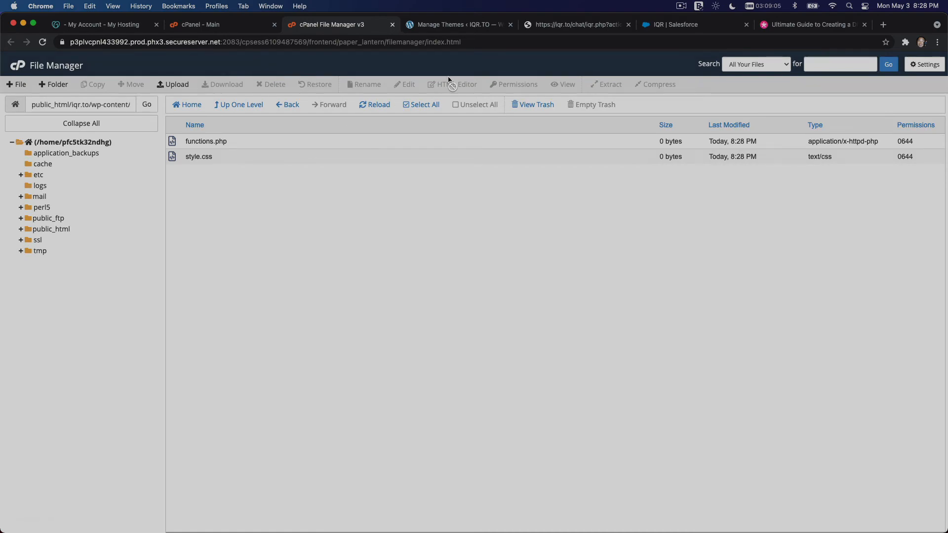
Step: Save the Divi Child thumbnail image from the Elegant Themes child theme guide as a PNG named screenshot in Documents
left_click(783, 24)
scroll(641, 225, "down", 5)
scroll(641, 226, "down", 15)
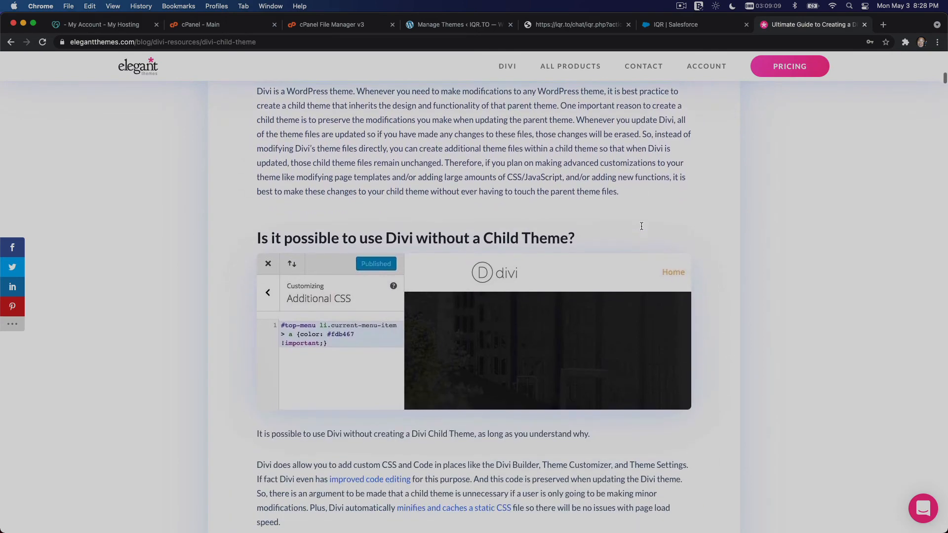
scroll(641, 227, "down", 7)
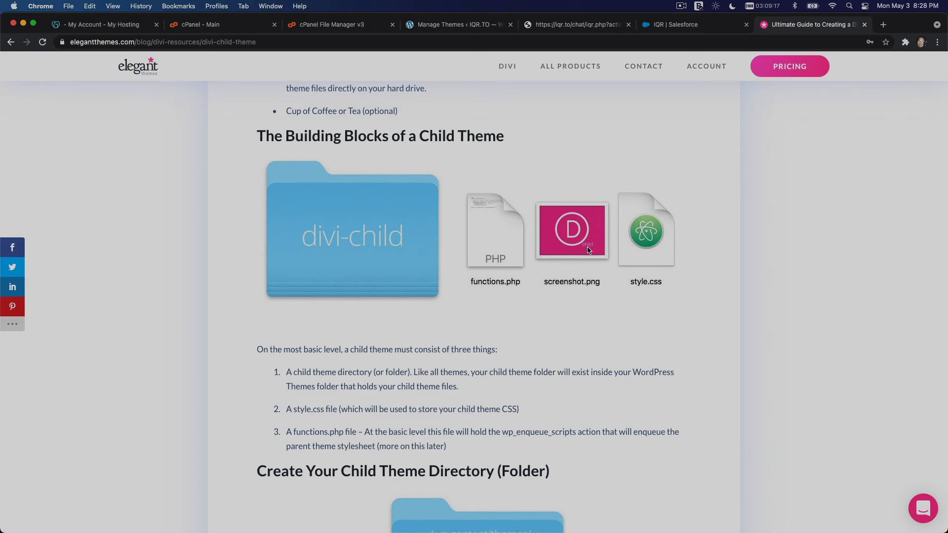
scroll(586, 248, "down", 12)
scroll(587, 249, "down", 20)
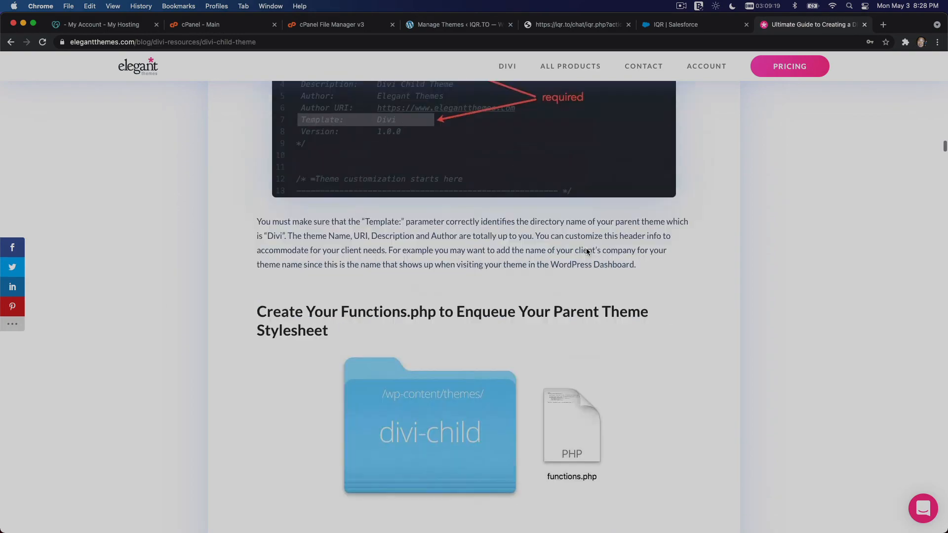
scroll(586, 251, "down", 5)
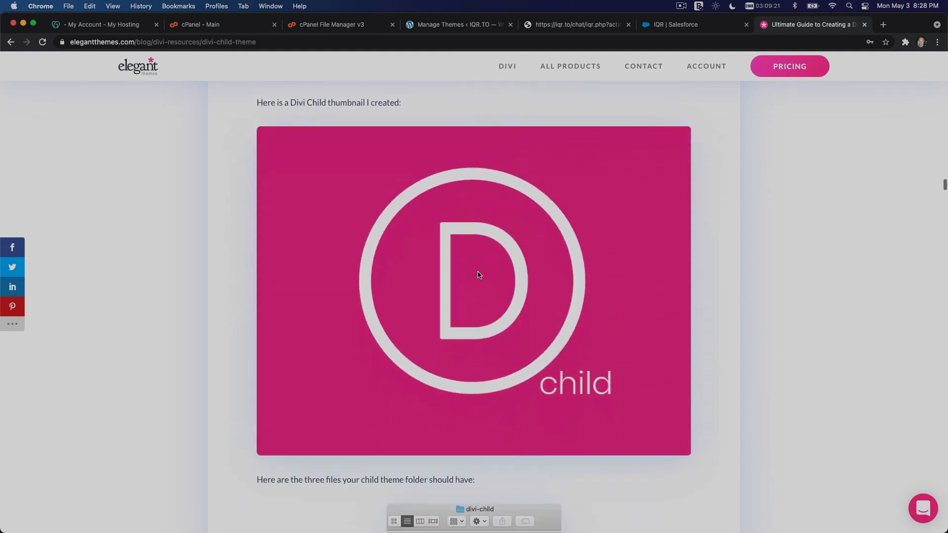
right_click(472, 275)
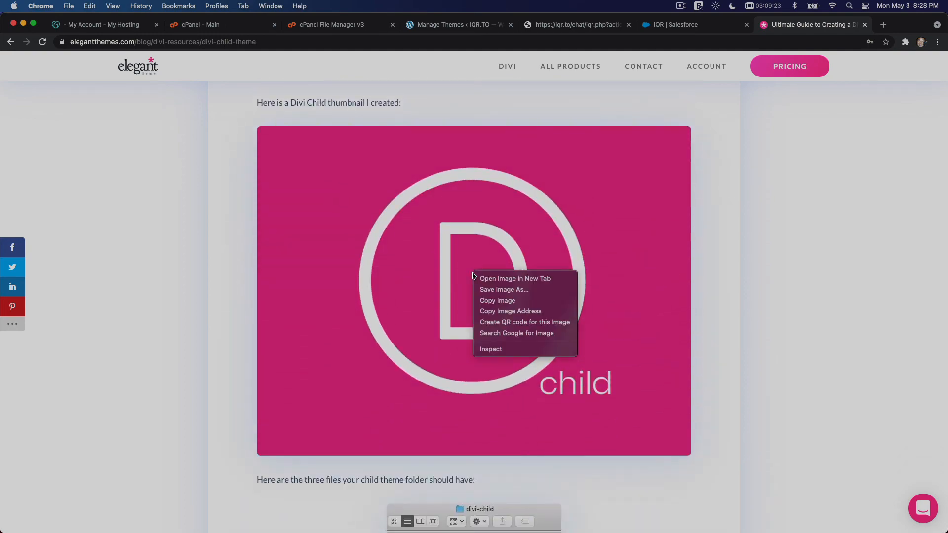
left_click(499, 290)
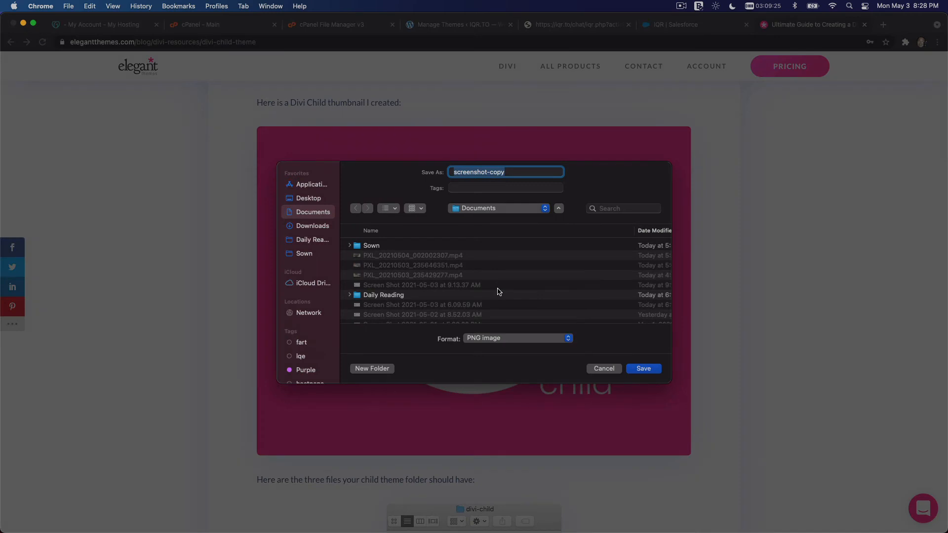
left_click(527, 172)
key("BackSpace")
key("BackSpace")
key("BackSpace")
key("BackSpace")
left_click(640, 369)
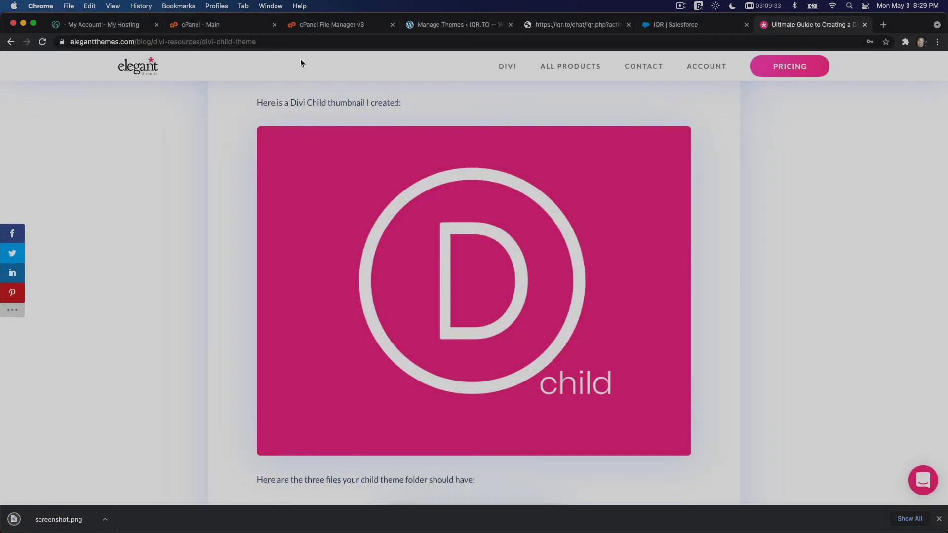
Step: Switch to cPanel File Manager, upload screenshot.png from Documents into the divi-child folder and close the upload page
left_click(230, 30)
left_click(295, 31)
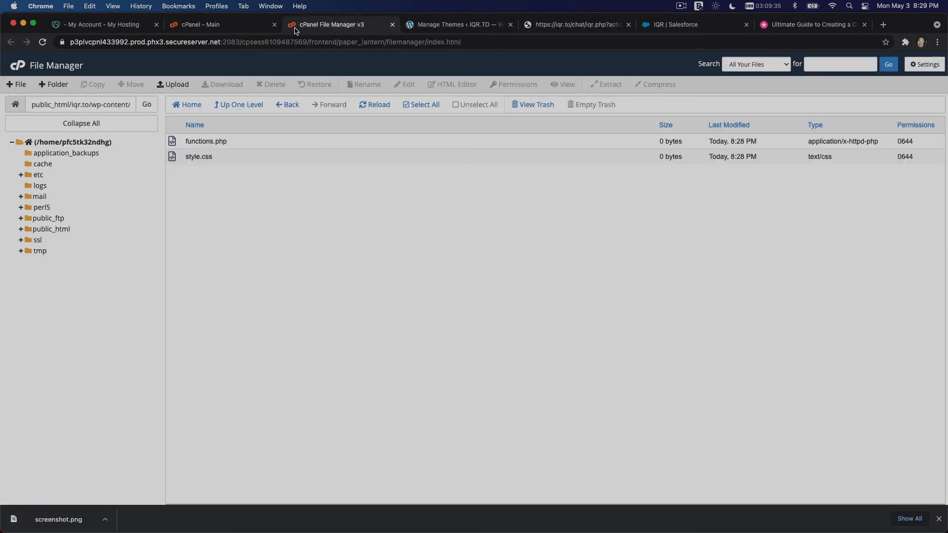
left_click(173, 84)
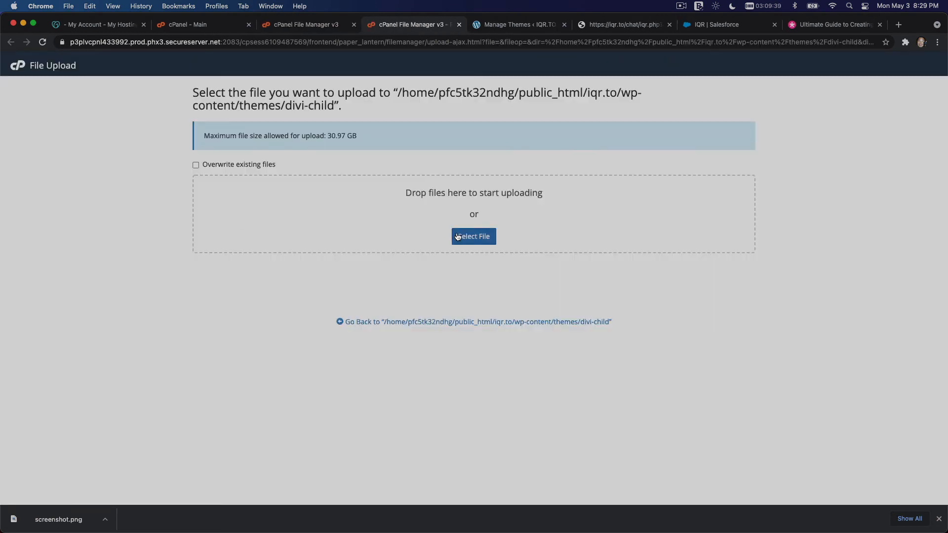
left_click(458, 237)
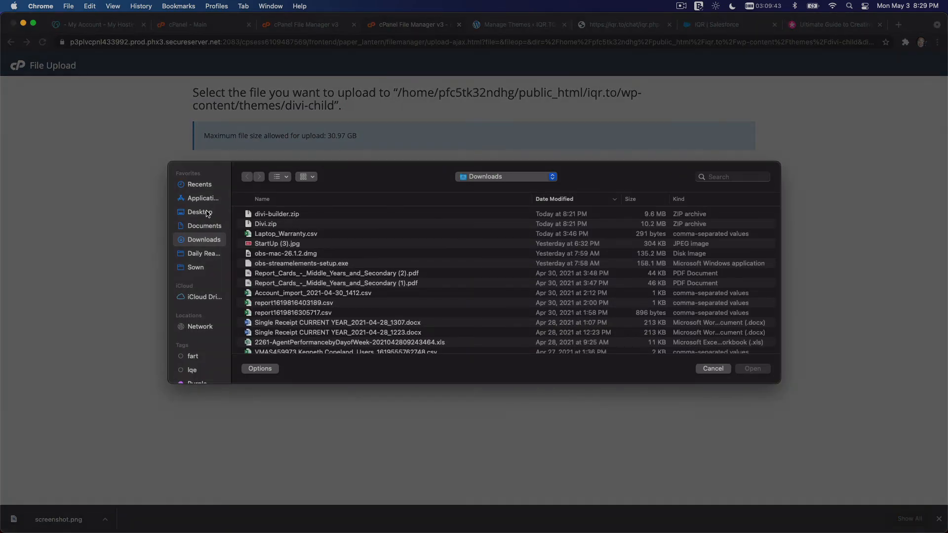
left_click(208, 230)
double_click(263, 216)
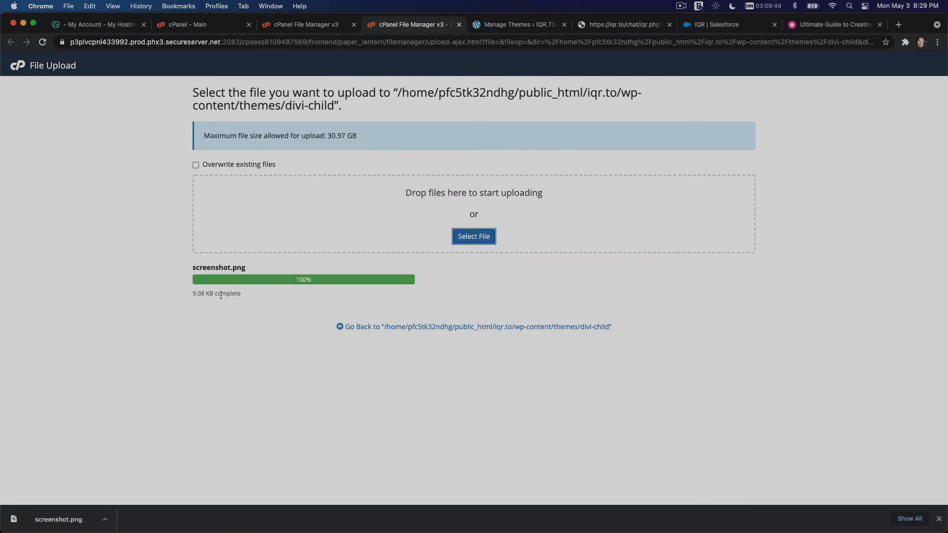
left_click(459, 25)
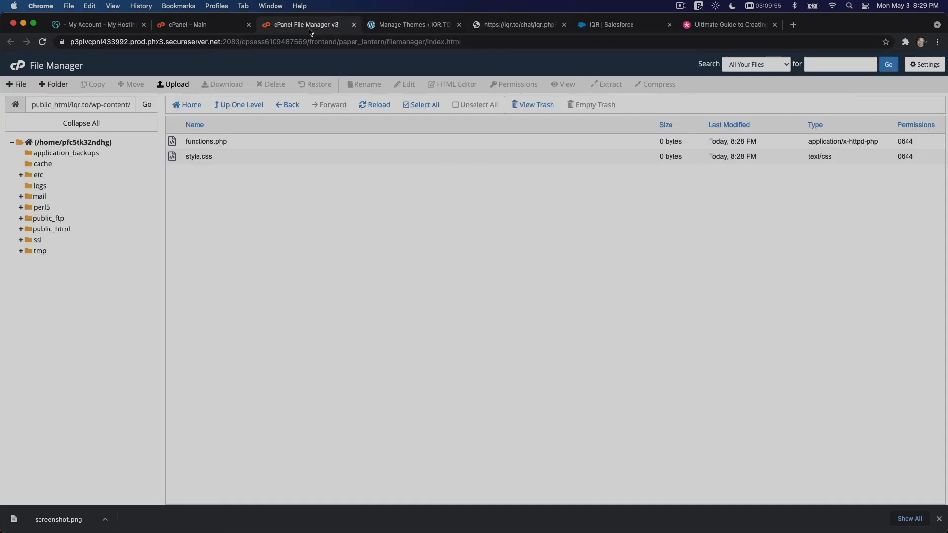
Step: Switch to WordPress, close the Divi theme details and look through the refreshed list of installed themes for the child theme
left_click(389, 26)
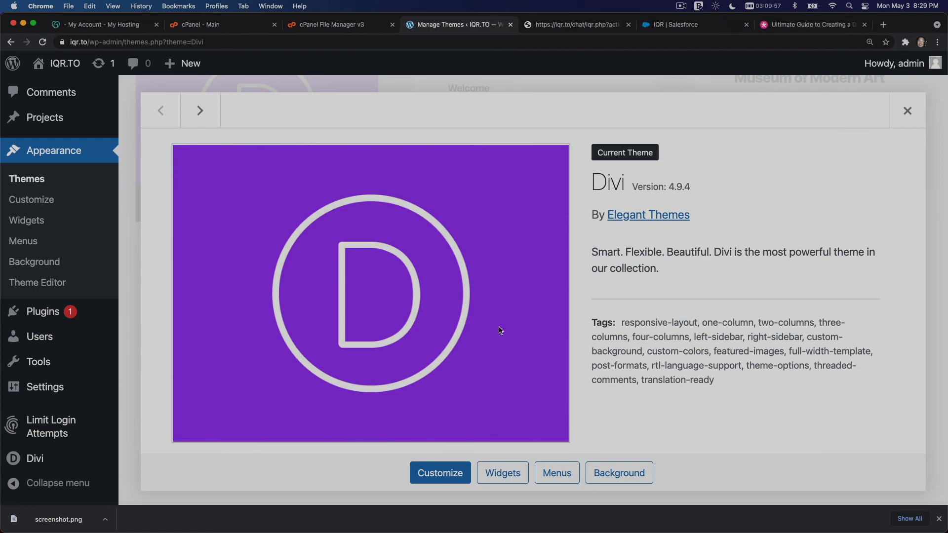
left_click(908, 110)
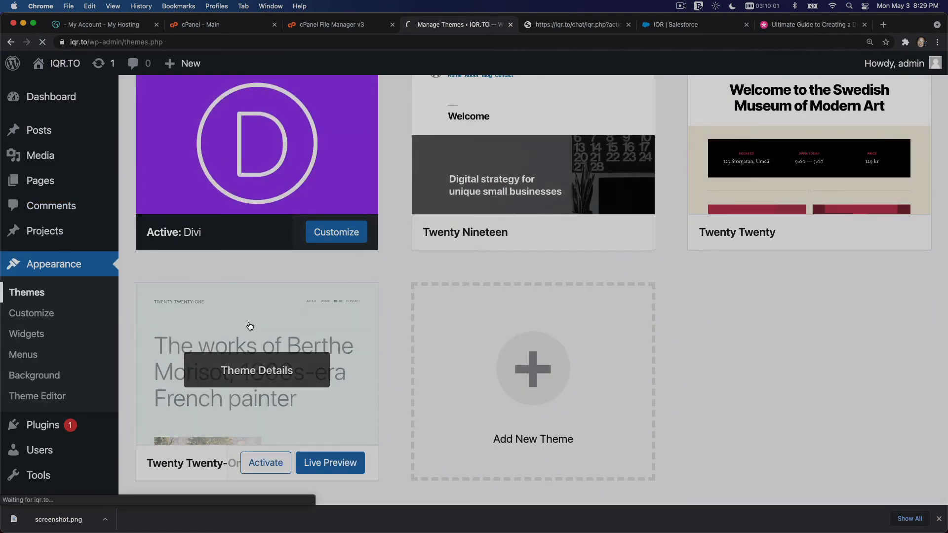
scroll(247, 324, "up", 2)
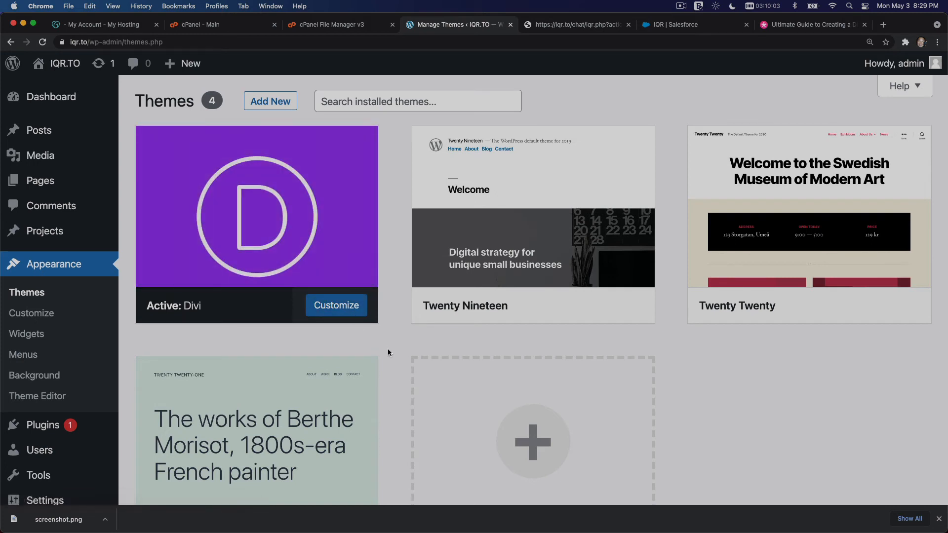
scroll(387, 352, "down", 3)
scroll(388, 353, "down", 3)
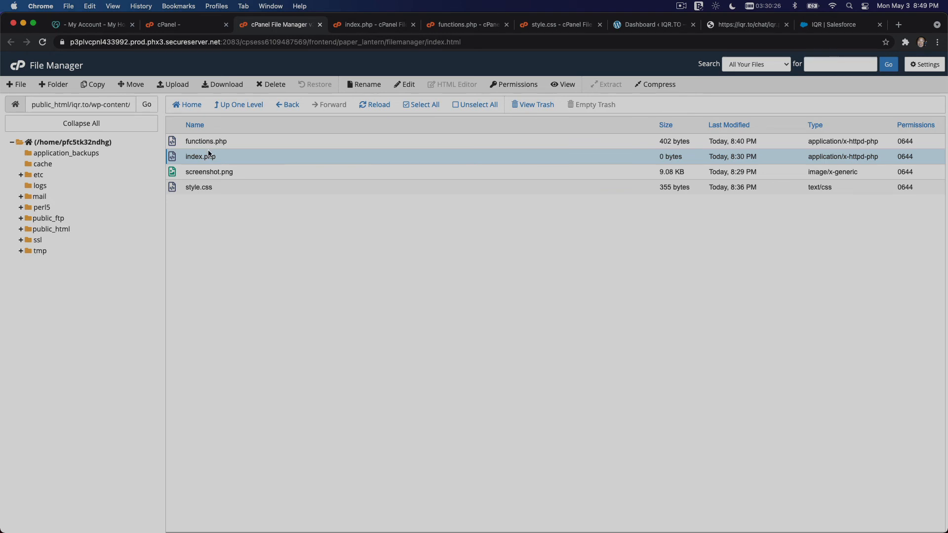
Step: In File Manager, open the parent Divi theme folder, select its index.php and examine the index.php code in the editor
left_click(235, 108)
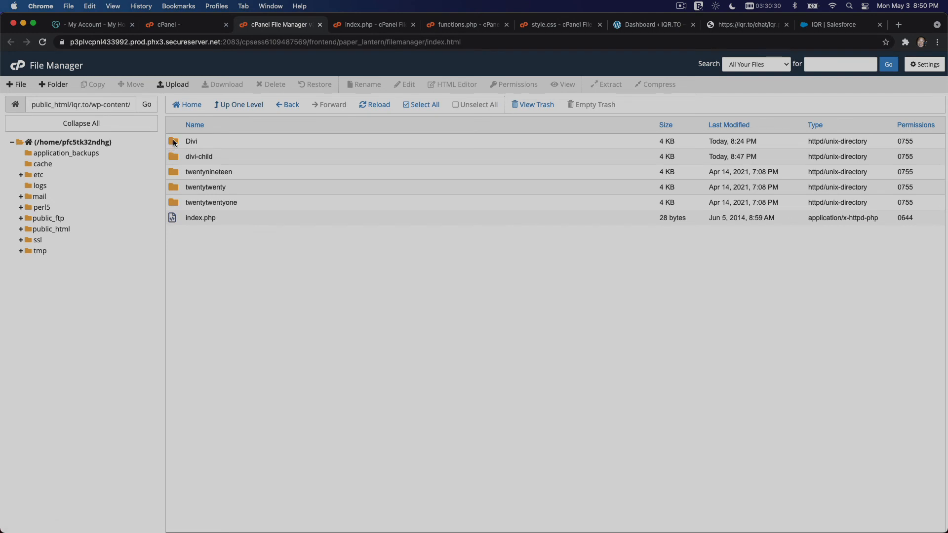
double_click(174, 142)
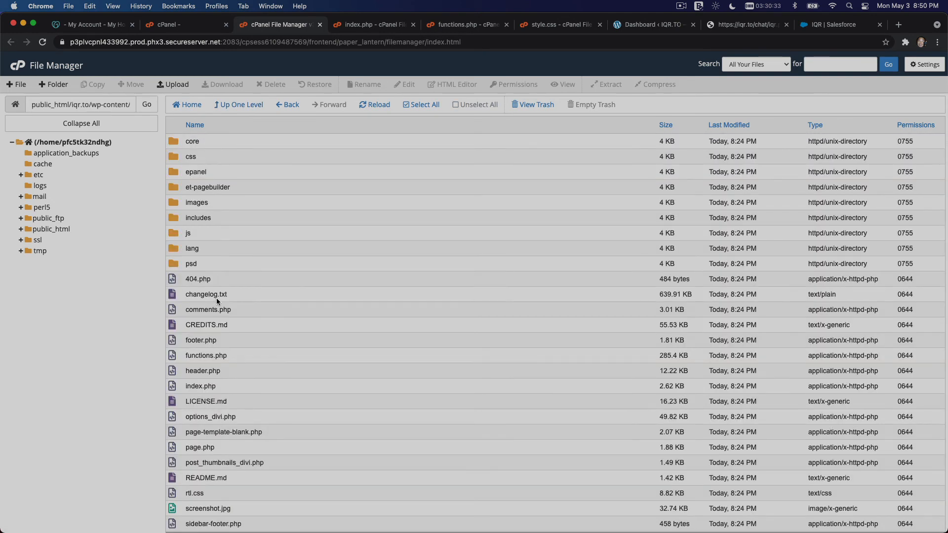
left_click(208, 388)
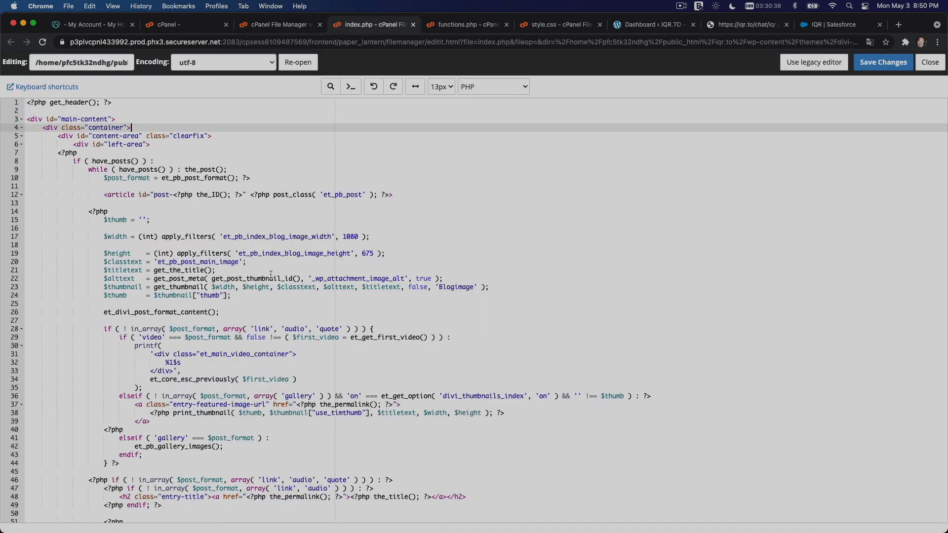
scroll(256, 184, "down", 10)
scroll(256, 184, "up", 5)
scroll(256, 184, "up", 4)
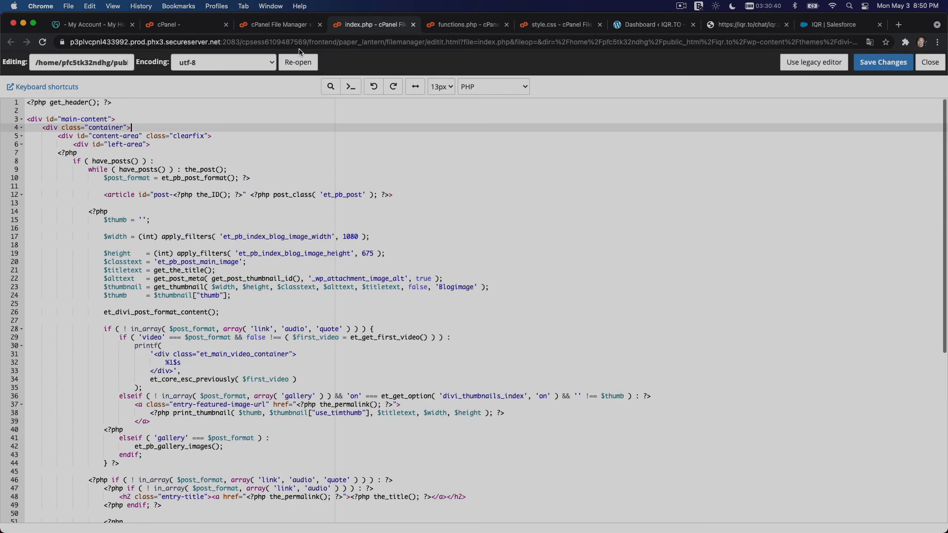
Step: Return to the divi-child folder in File Manager, select its index.php and view that file's open editor
left_click(273, 26)
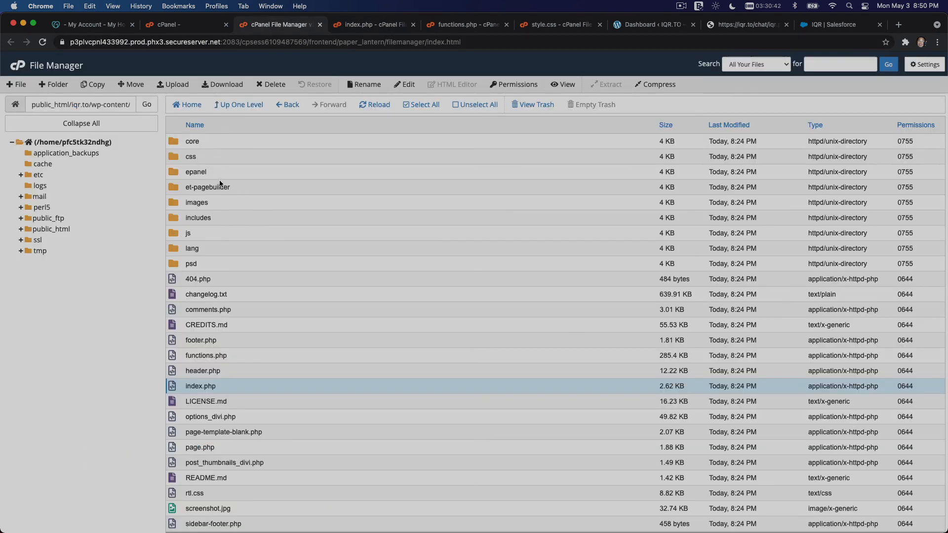
left_click(242, 106)
double_click(174, 158)
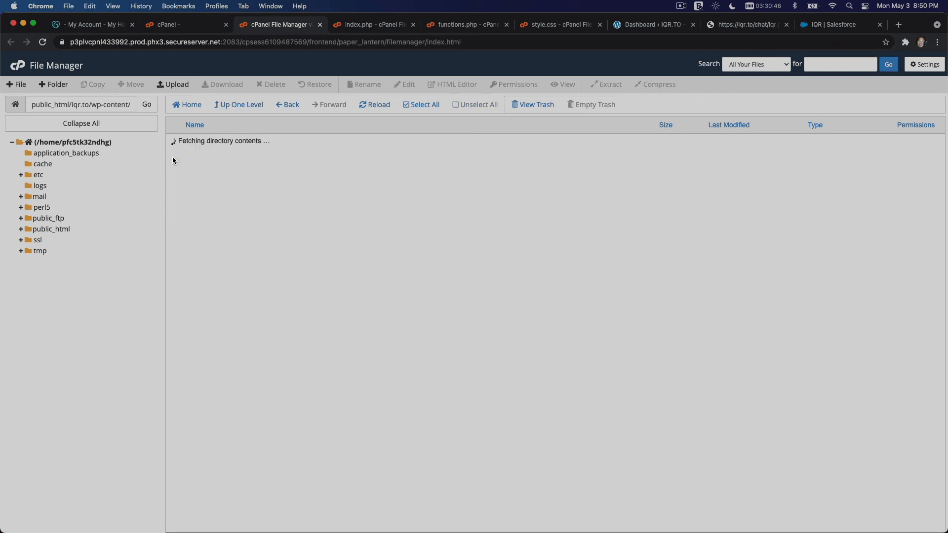
left_click(170, 156)
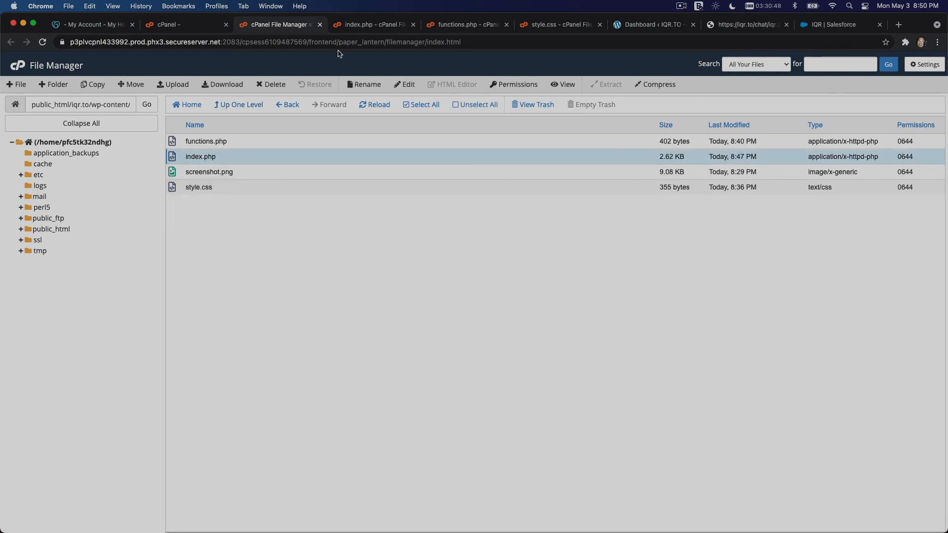
left_click(368, 26)
Step: Review the $parent_style line in the child theme's functions.php and the header comment in its style.css
left_click(441, 27)
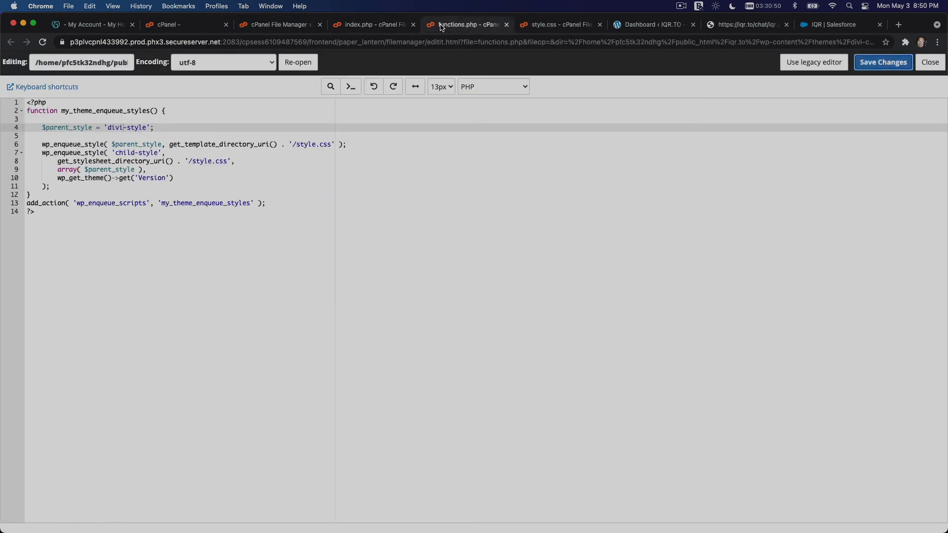
left_click(248, 216)
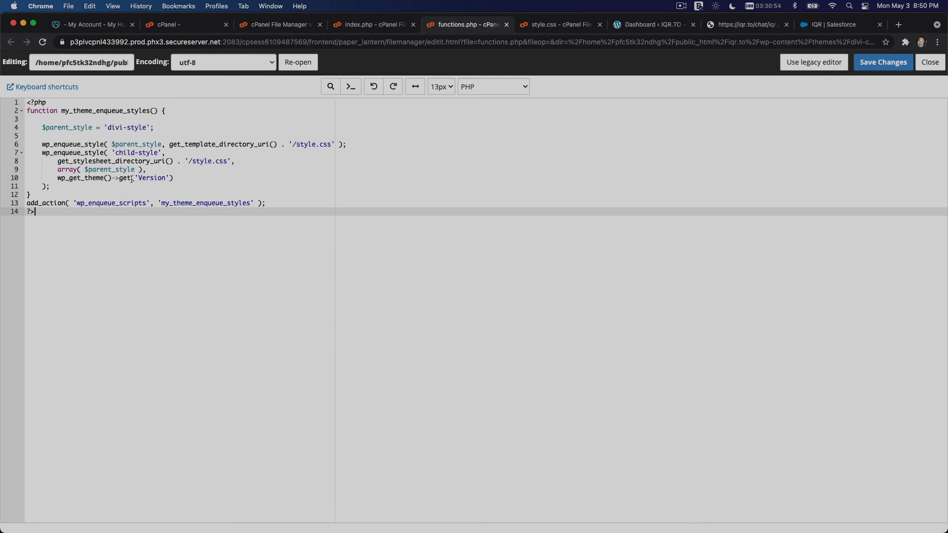
left_click(115, 128)
double_click(115, 129)
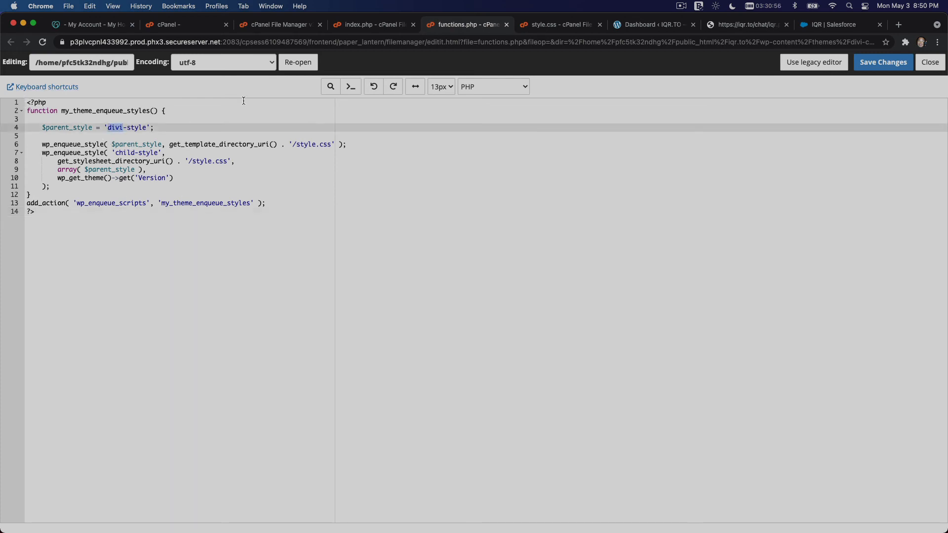
left_click(537, 25)
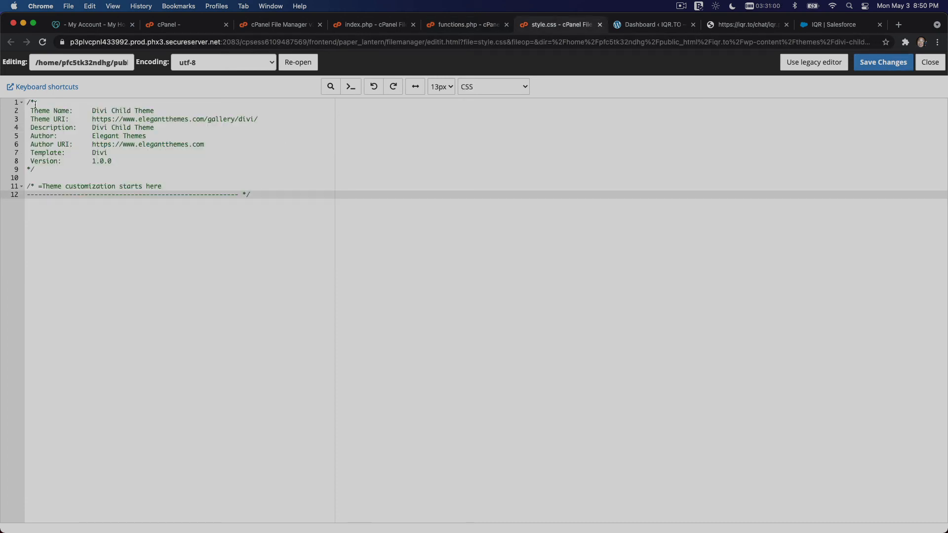
left_click_drag(28, 102, 270, 191)
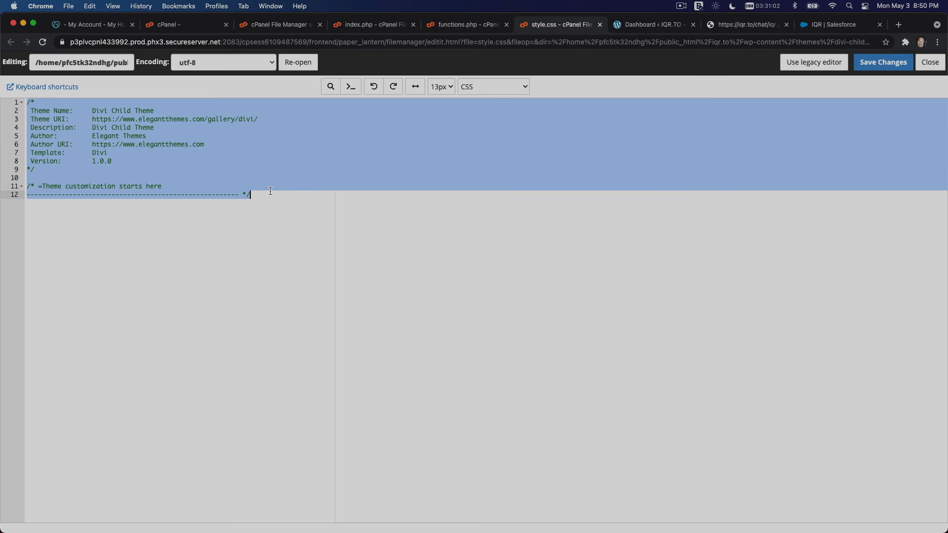
Step: Close the style.css, functions.php and index.php editors and return to File Manager
left_click(600, 24)
left_click(506, 24)
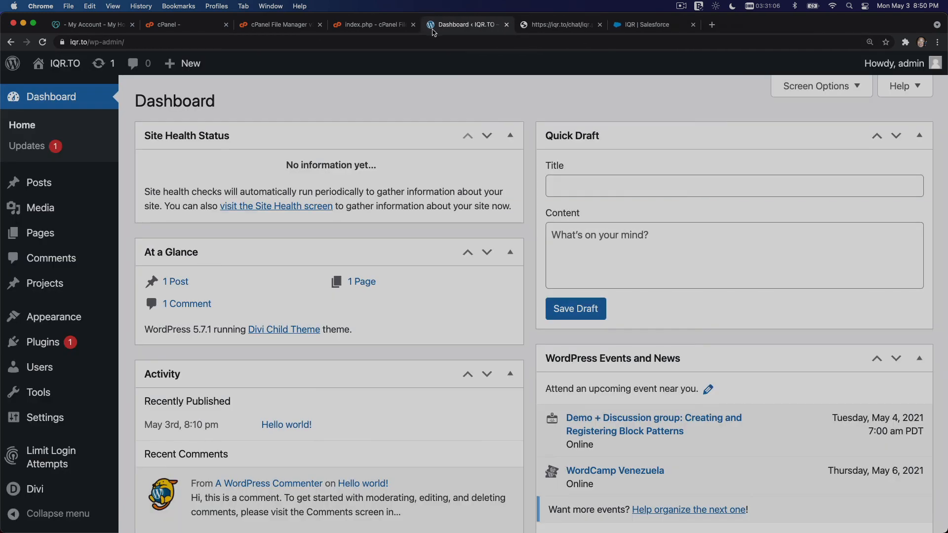
left_click(414, 25)
left_click(265, 26)
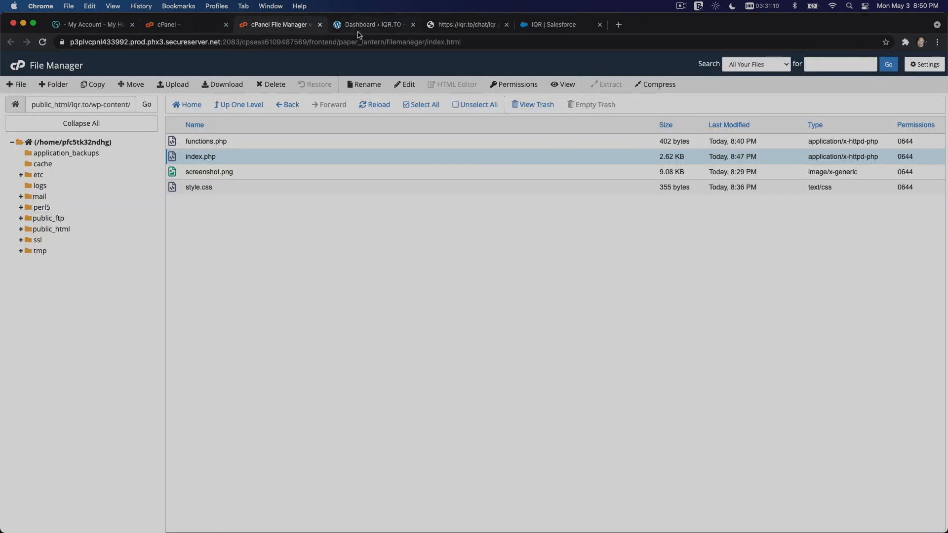
Step: Switch to WordPress, check the active theme among the installed themes and return to the dashboard
left_click(353, 30)
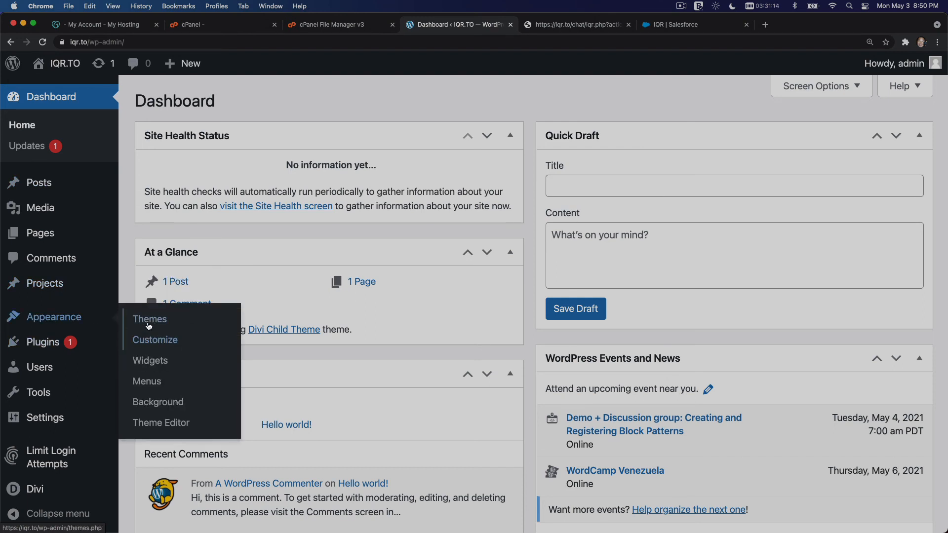
left_click(149, 320)
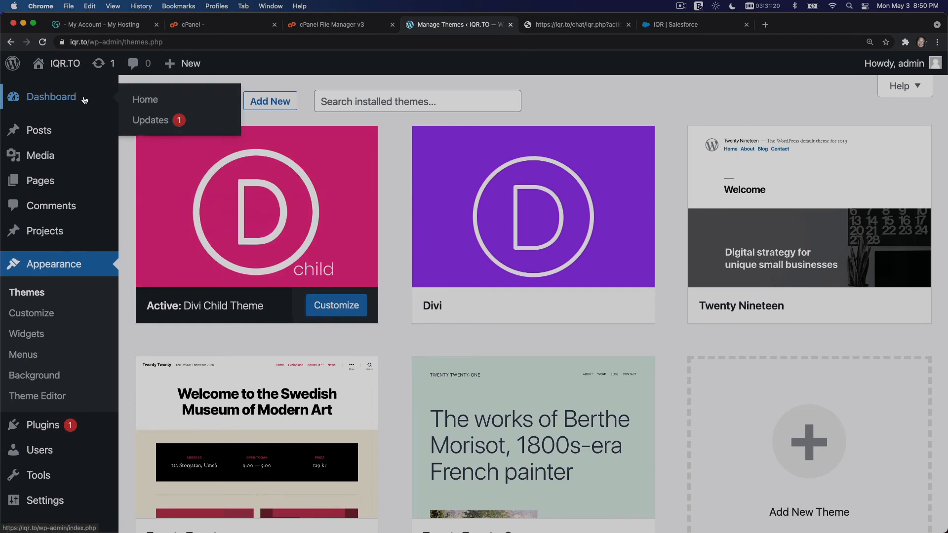
left_click(81, 99)
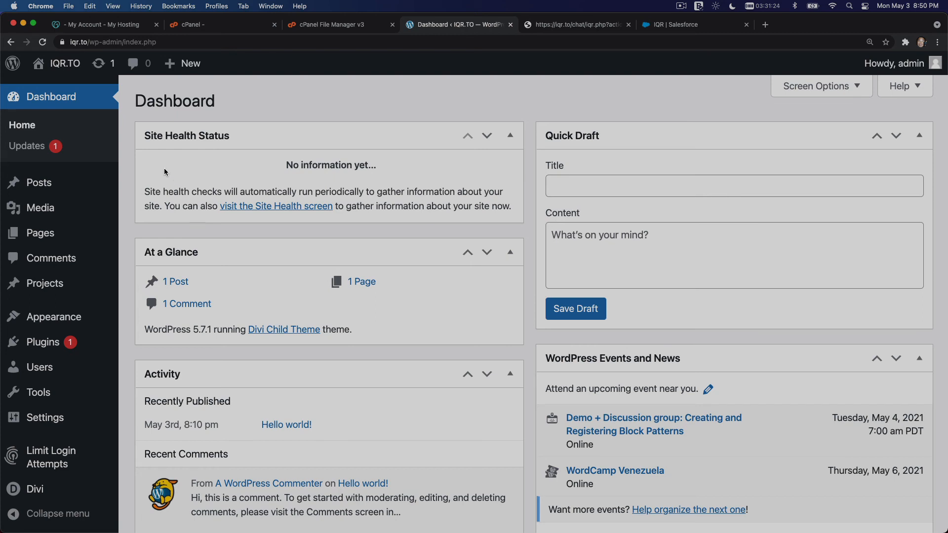
Step: View the iqr.to site's front page and return to the WordPress dashboard
mouse_move(65, 64)
left_click(69, 91)
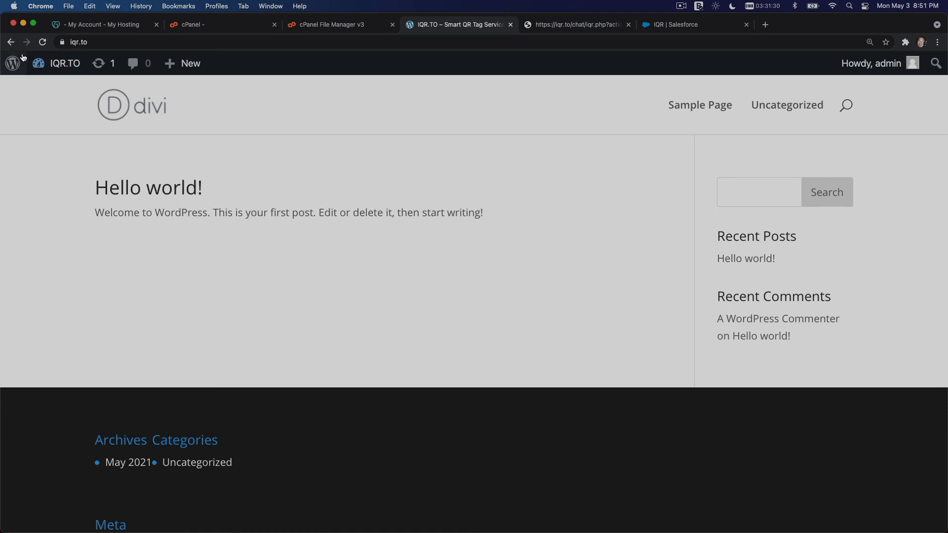
left_click(11, 42)
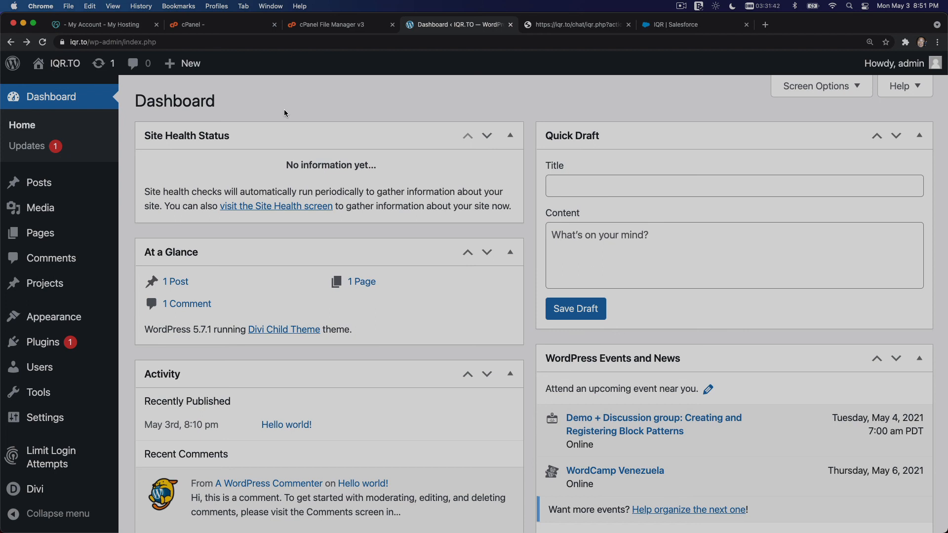
left_click(578, 30)
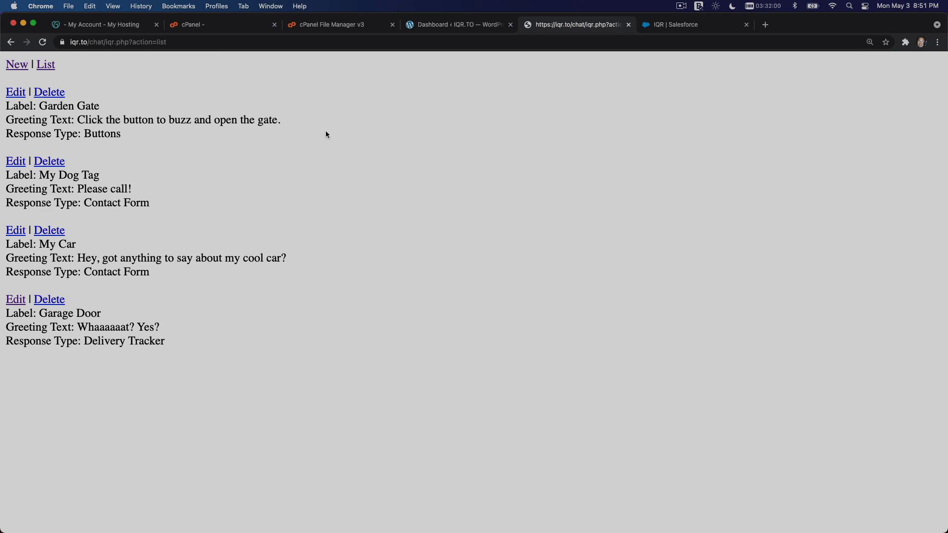
left_click(123, 42)
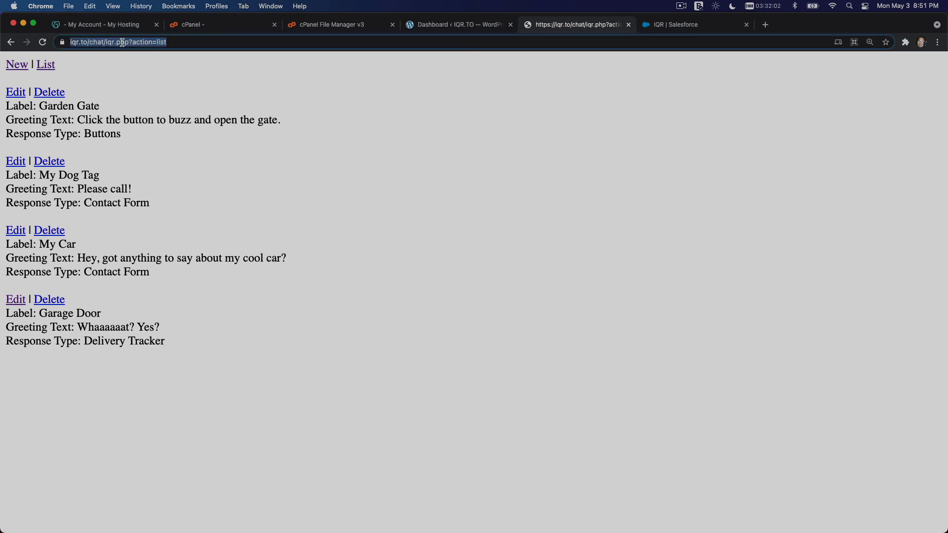
left_click(194, 42)
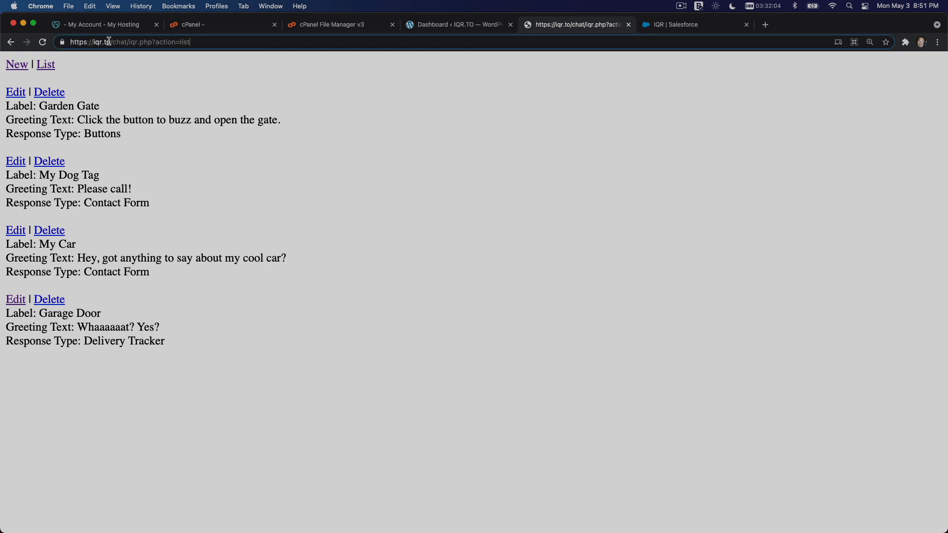
left_click_drag(110, 42, 225, 42)
key("BackSpace")
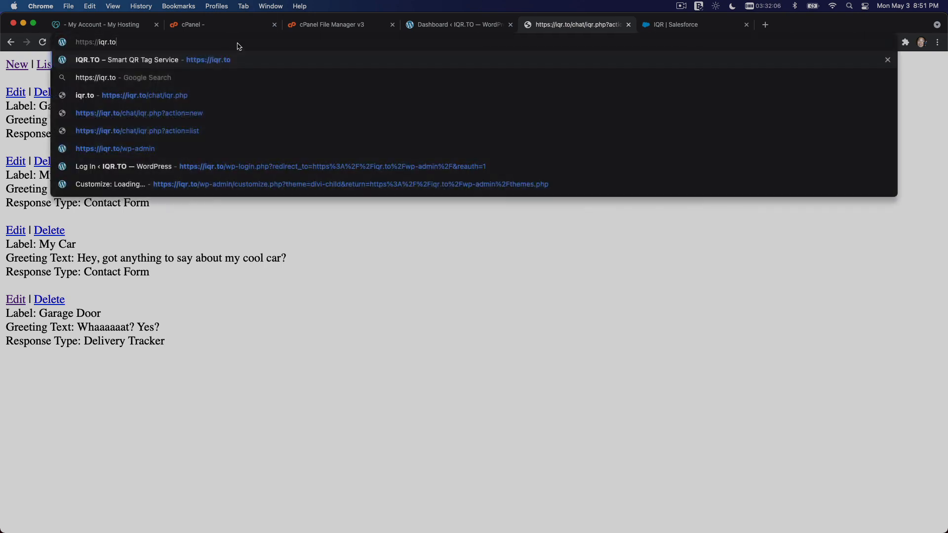
key("Return")
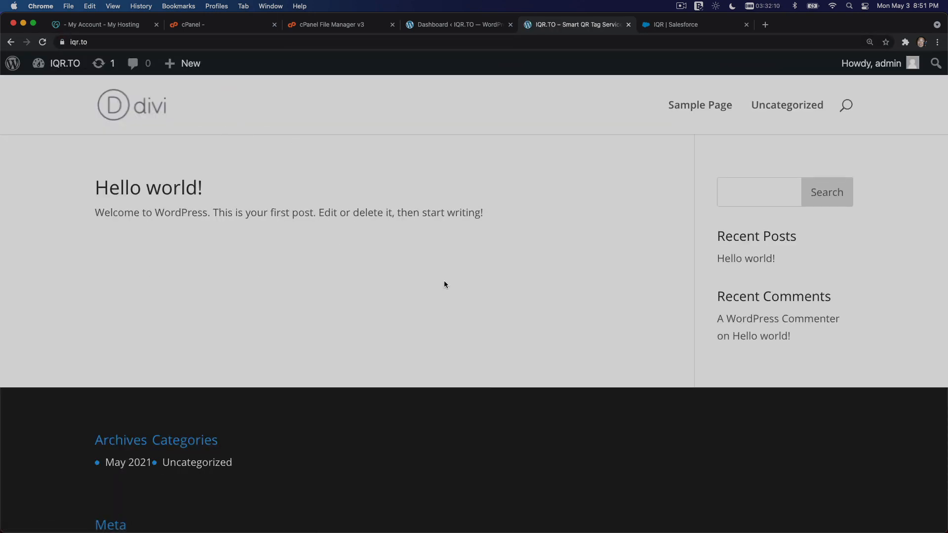
scroll(444, 281, "down", 4)
scroll(444, 280, "up", 5)
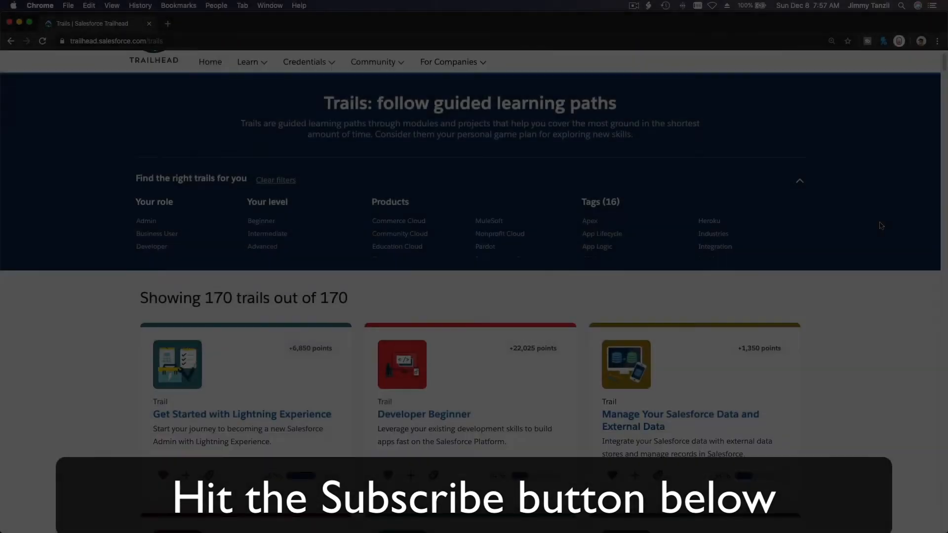
scroll(881, 226, "down", 20)
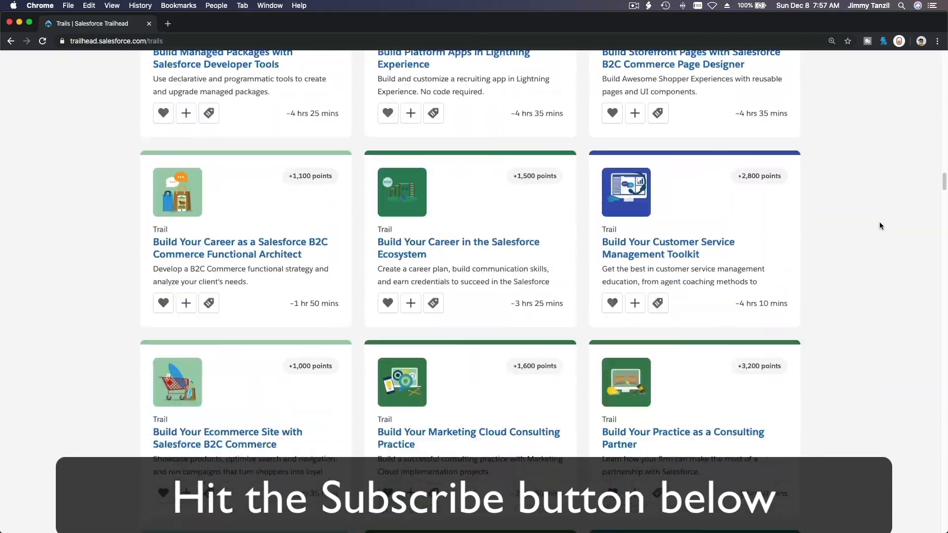
scroll(879, 226, "down", 15)
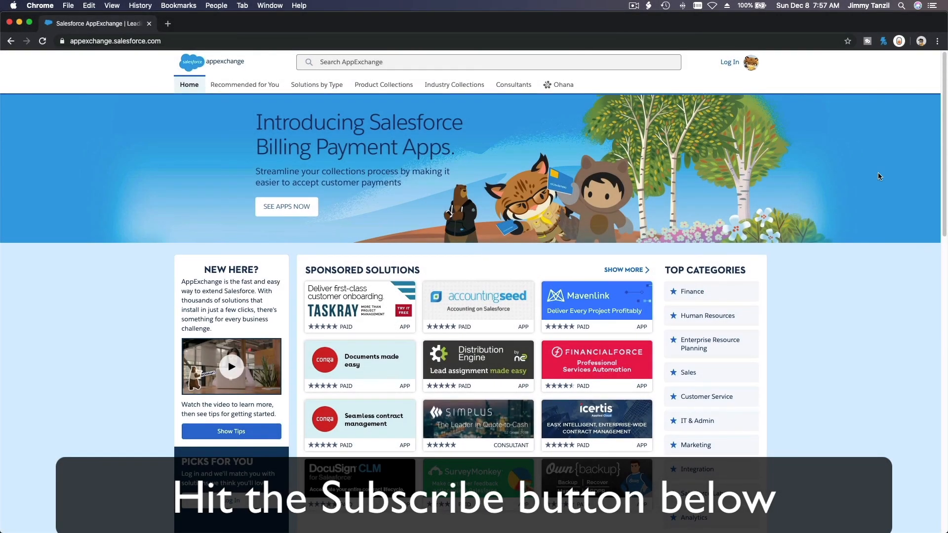
scroll(878, 174, "down", 15)
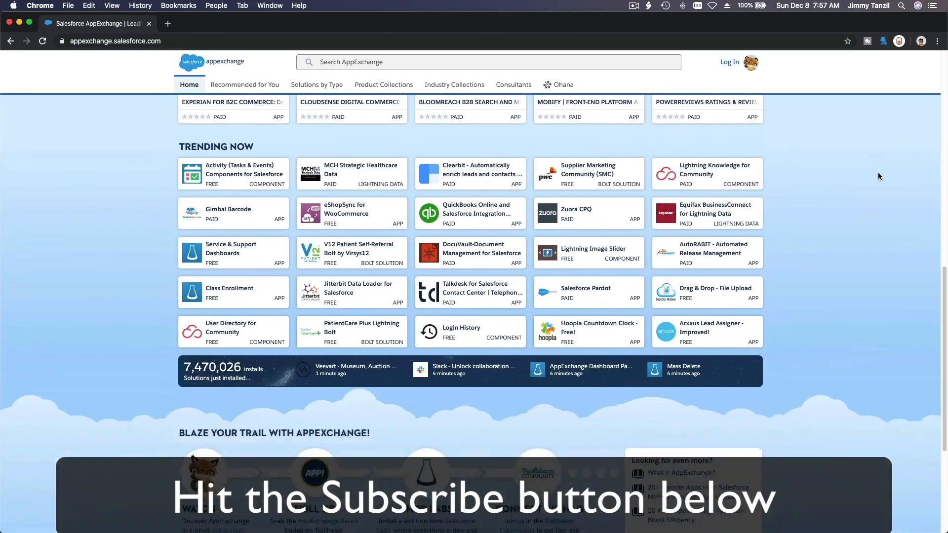
scroll(878, 174, "down", 8)
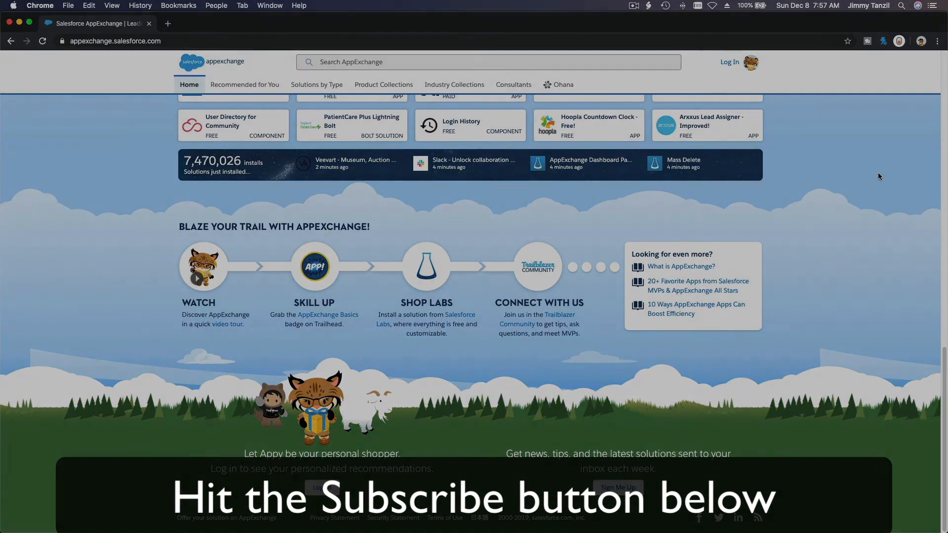